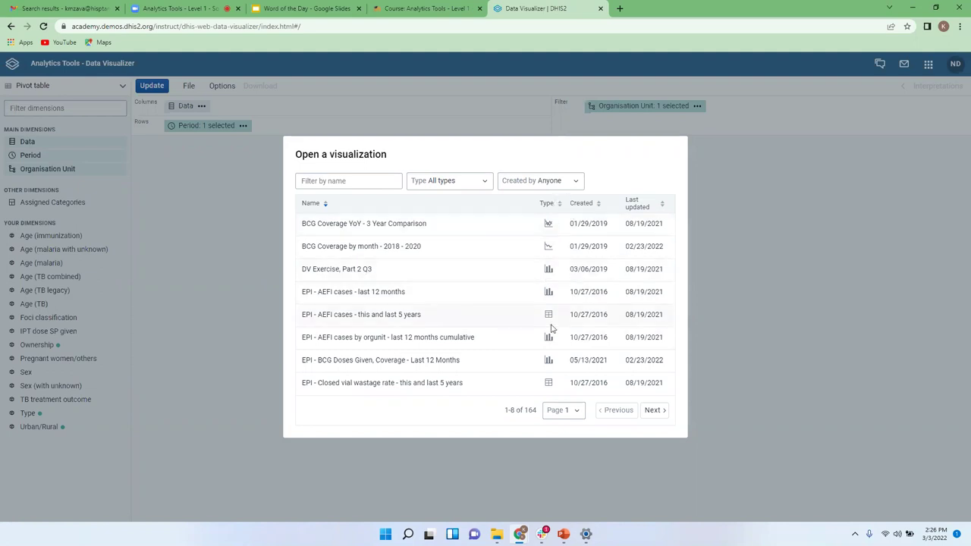
# Step: Search the saved visualizations for "HIV test" and open "HIV - HIV testing performance by sub-orgunits"
pyautogui.click(326, 180)
pyautogui.write('HI')
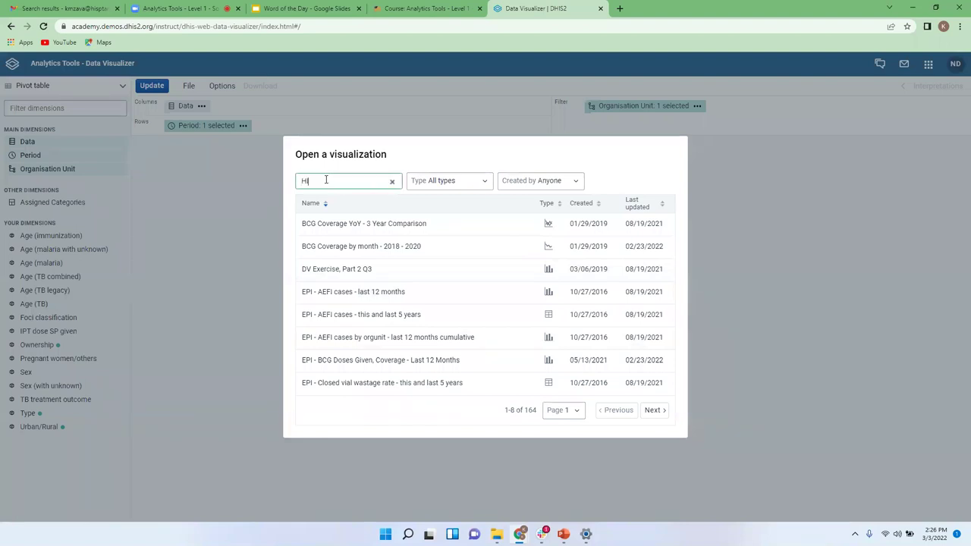
pyautogui.write('V test')
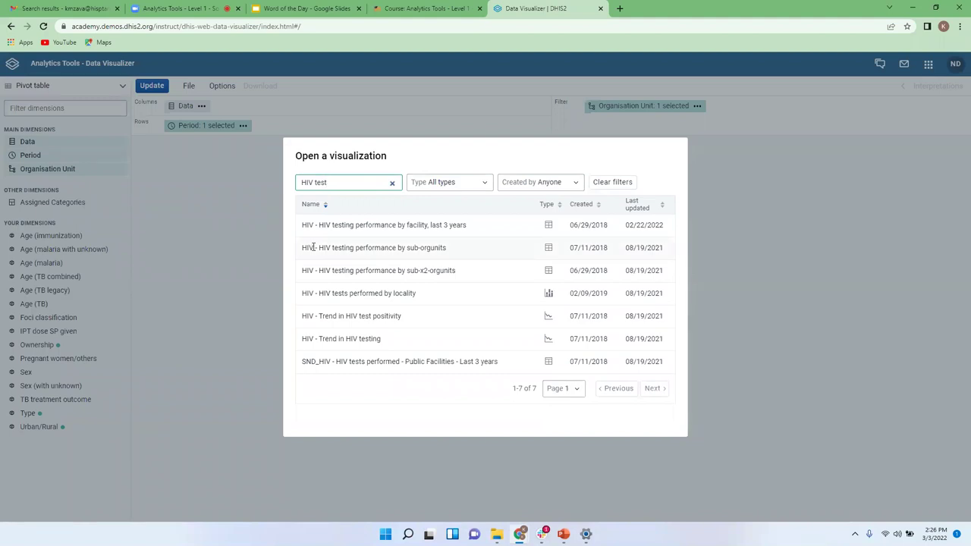
pyautogui.click(469, 251)
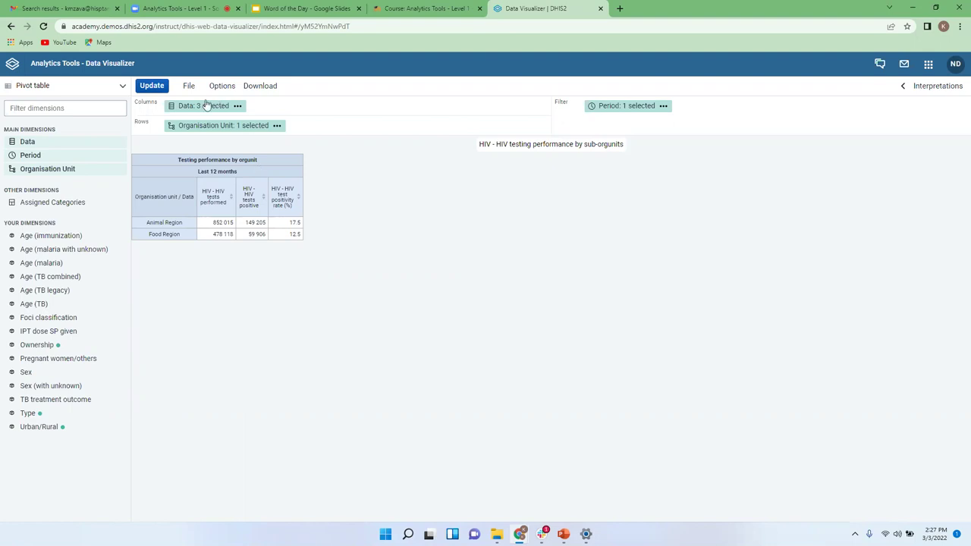
# Step: Open the Data dimension's item selection and limit the available items to the Data elements type
pyautogui.moveTo(202, 108)
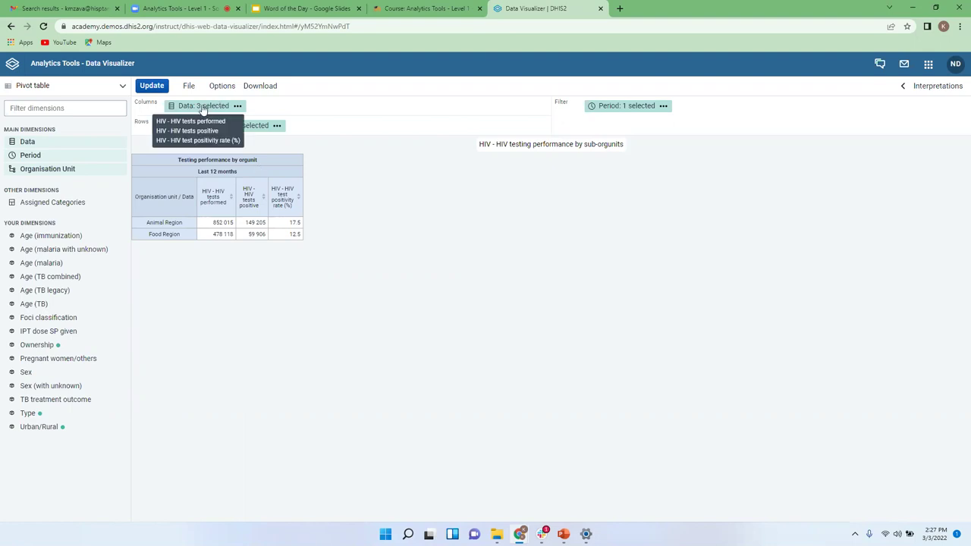
pyautogui.click(29, 142)
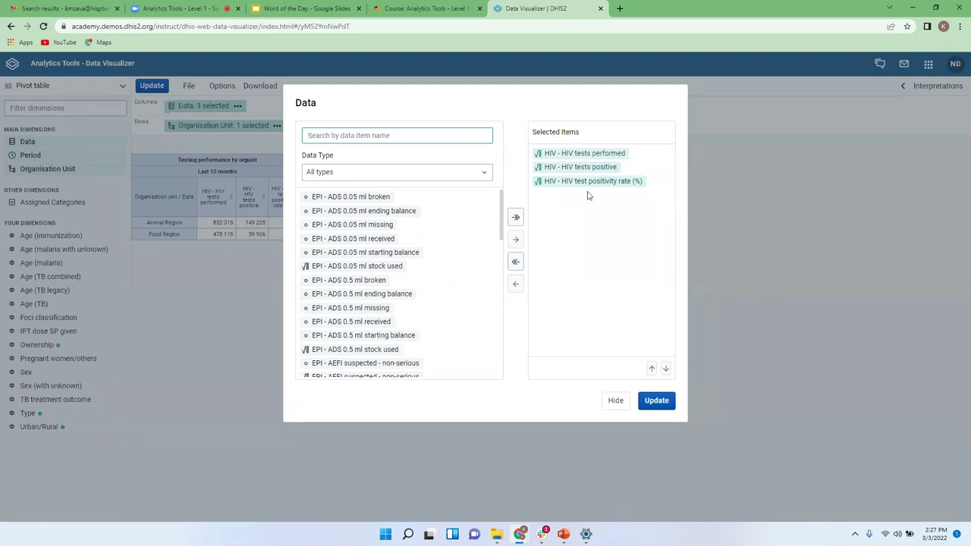
pyautogui.click(383, 176)
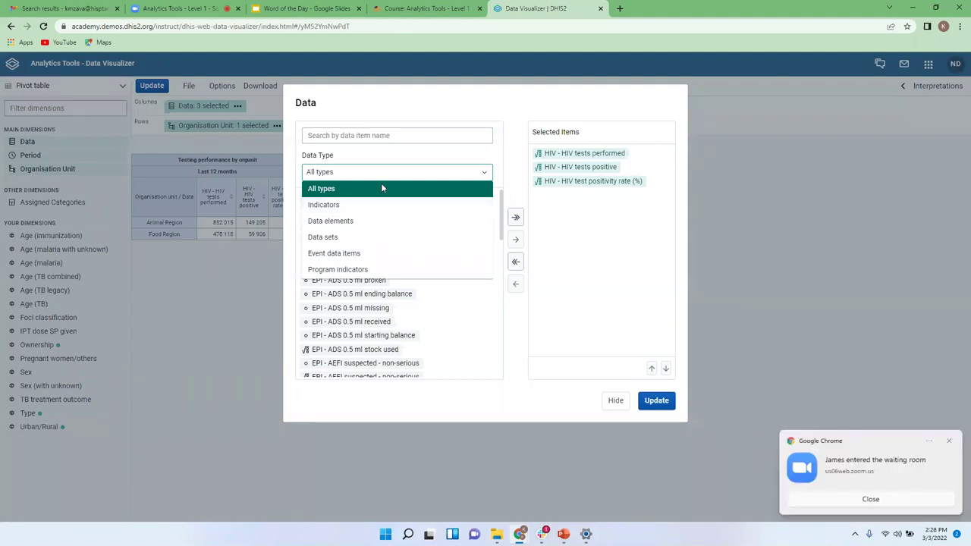
pyautogui.click(327, 221)
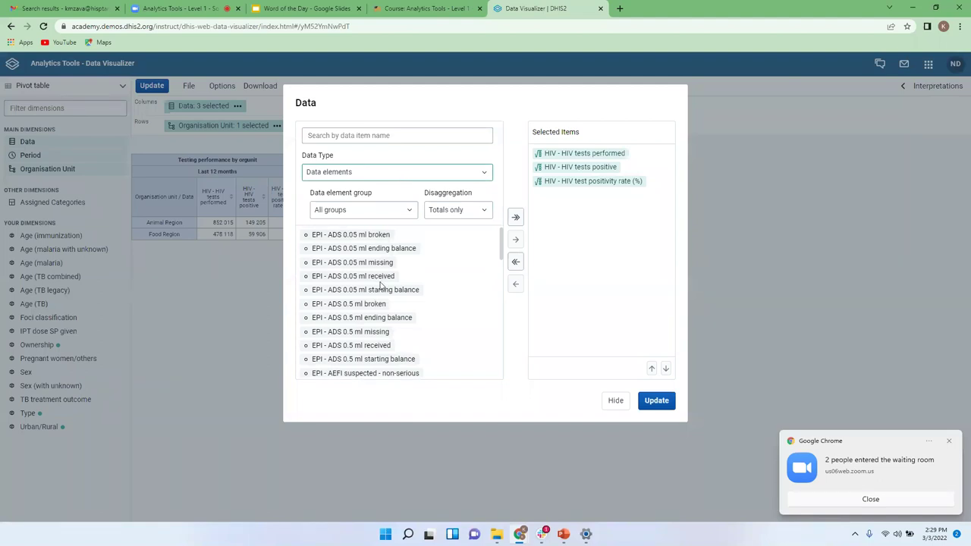
pyautogui.scroll(-2, 382, 286)
pyautogui.scroll(-2, 381, 286)
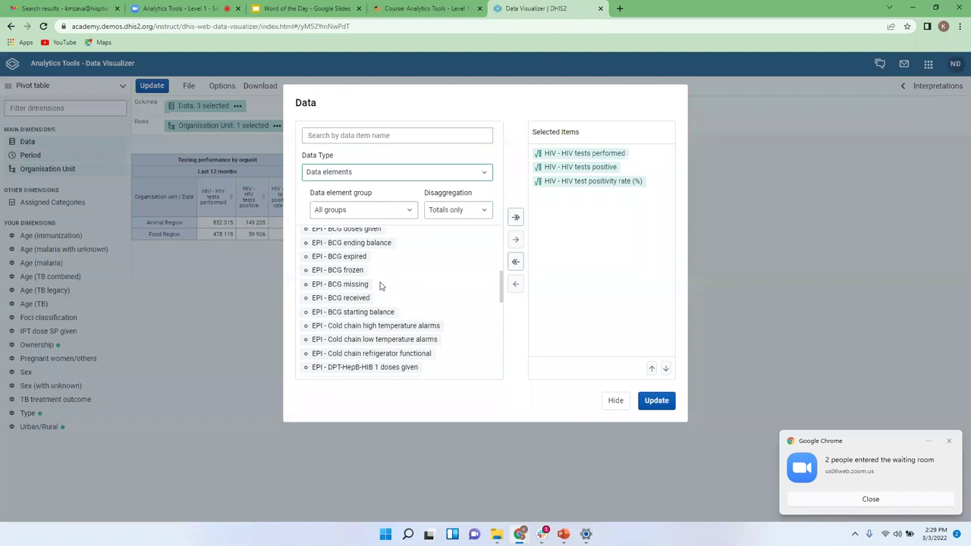
pyautogui.scroll(5, 382, 286)
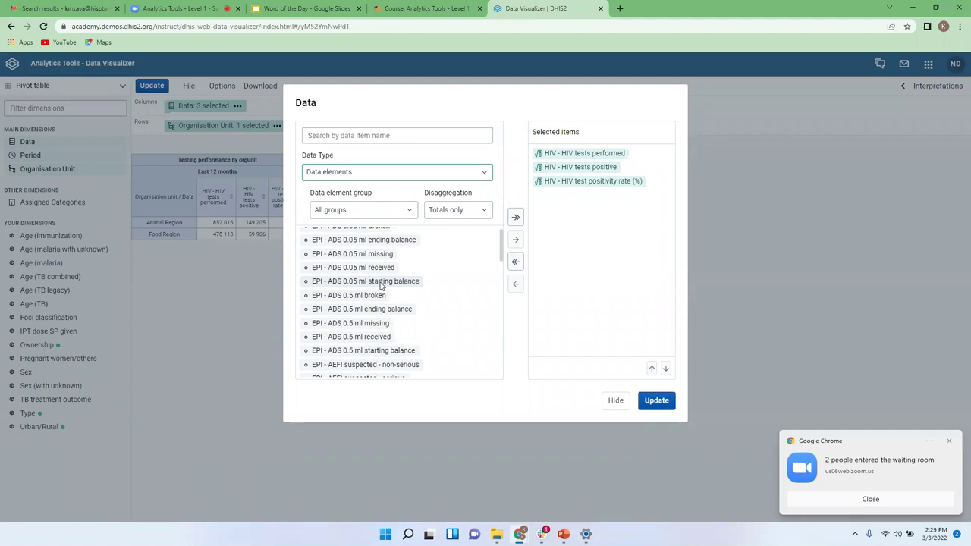
# Step: Restrict the available data elements to the HIV data element group and look through them
pyautogui.click(371, 213)
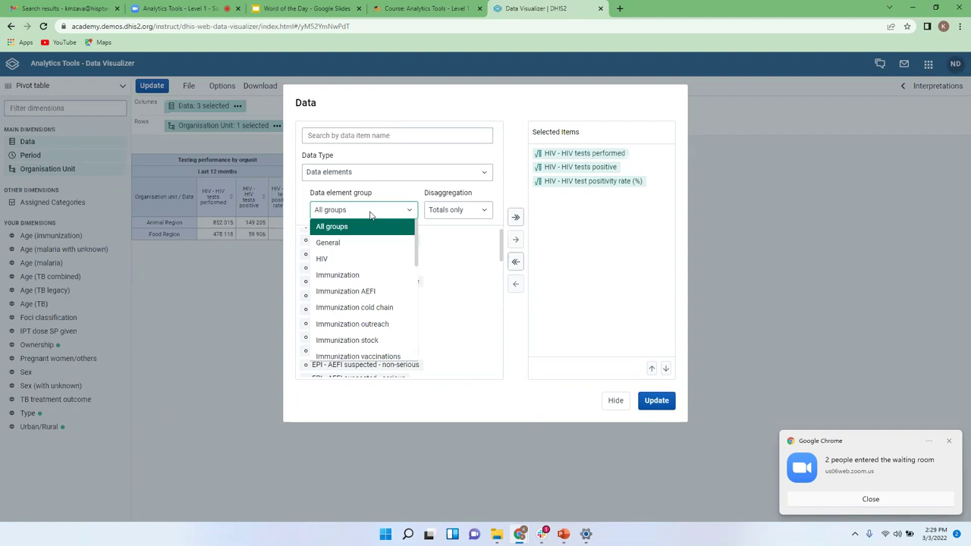
pyautogui.click(334, 262)
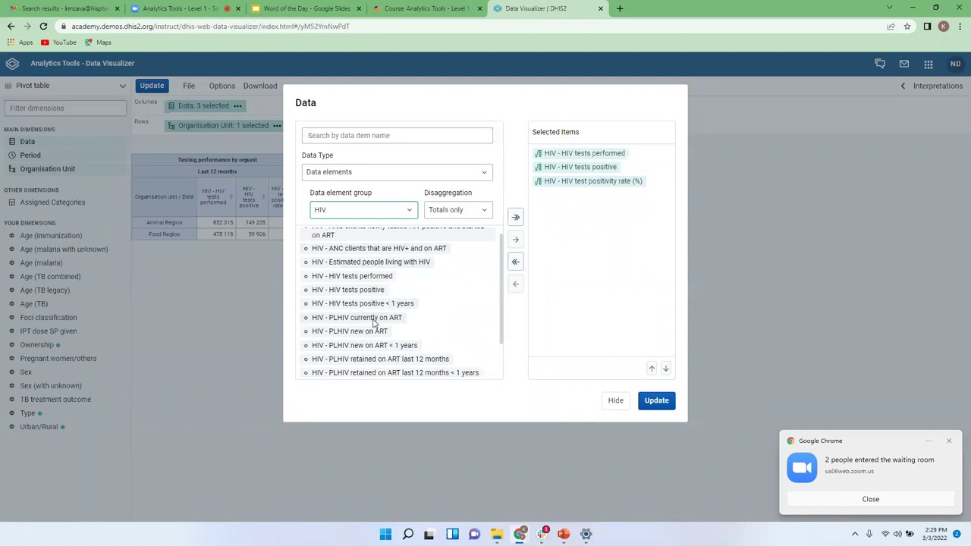
pyautogui.scroll(-2, 373, 324)
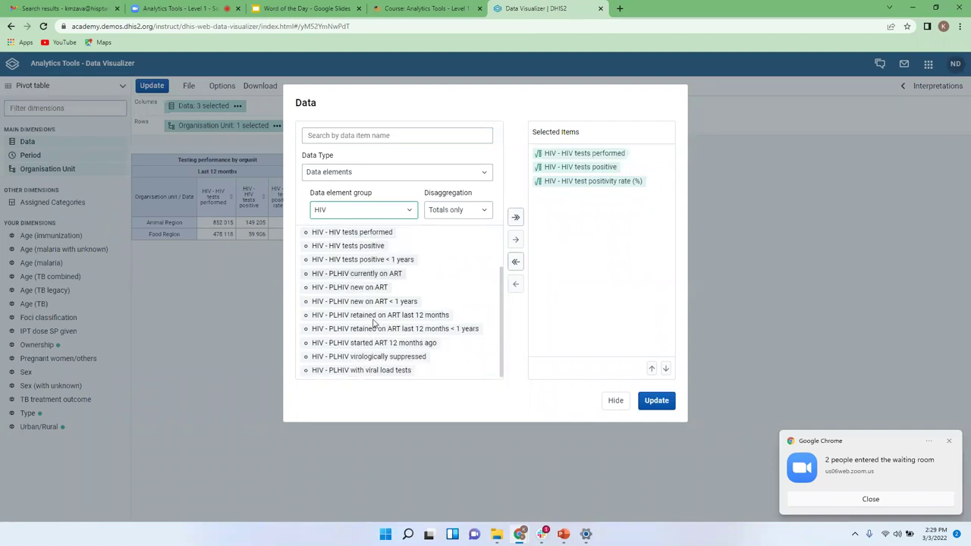
pyautogui.scroll(3, 374, 324)
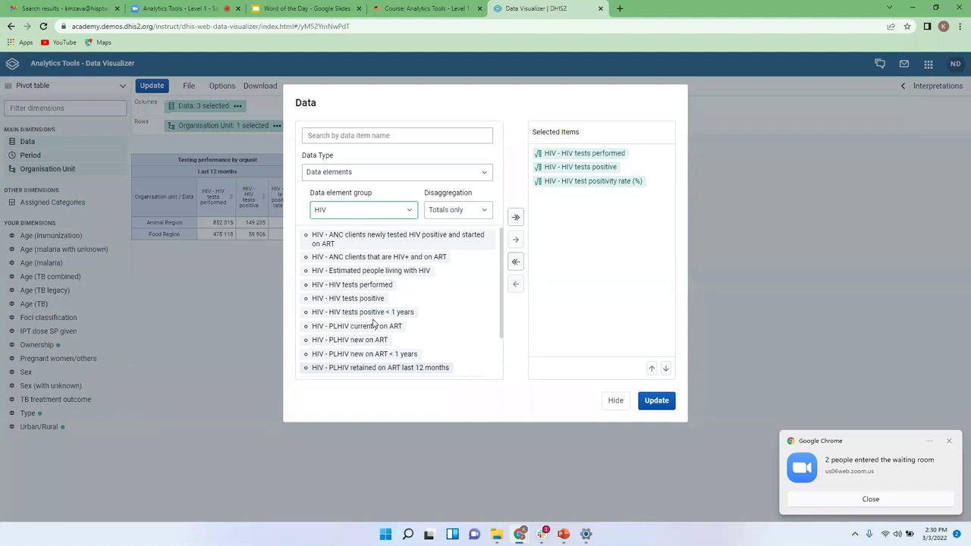
pyautogui.scroll(-3, 373, 324)
pyautogui.scroll(3, 374, 324)
# Step: Search the HIV data elements for "HIV test" and broaden the search term to "HIV"
pyautogui.click(376, 134)
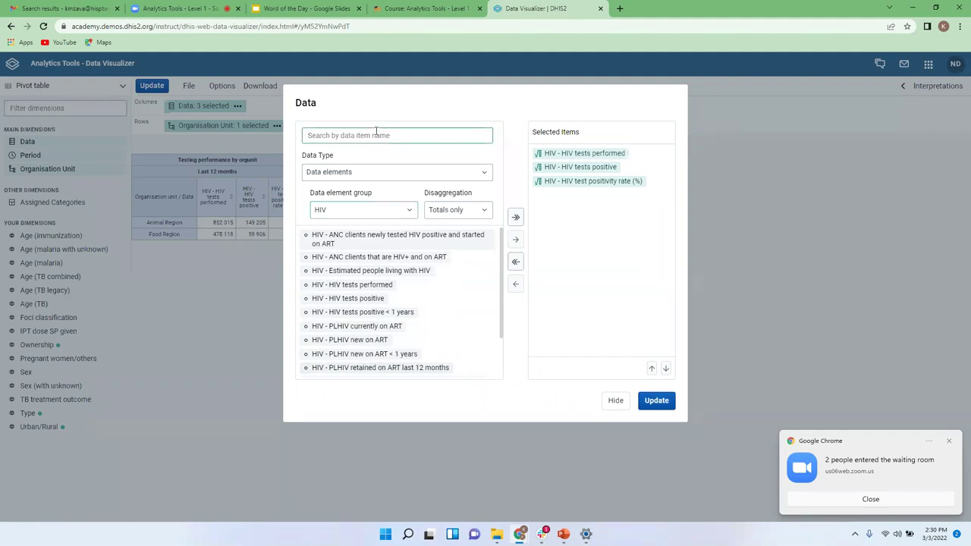
pyautogui.write('HI')
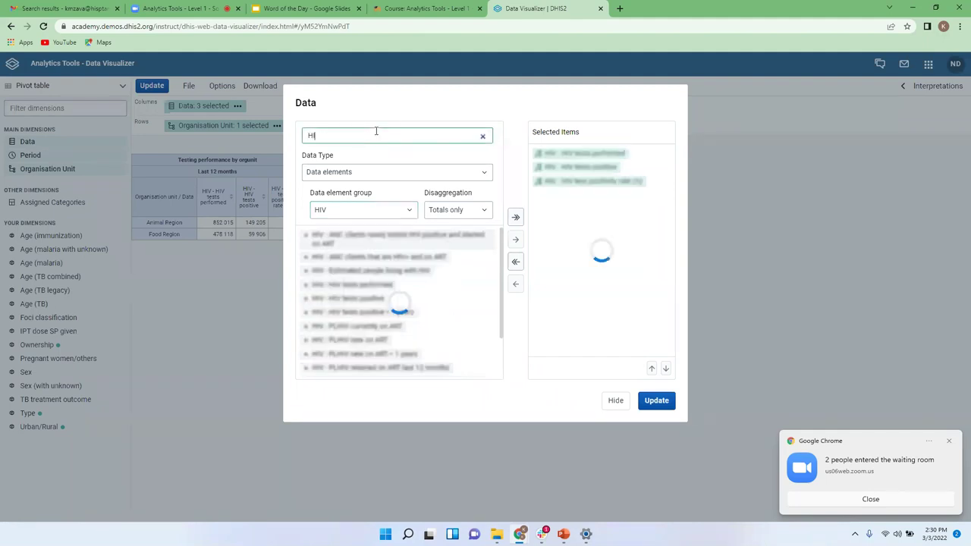
pyautogui.write('V test')
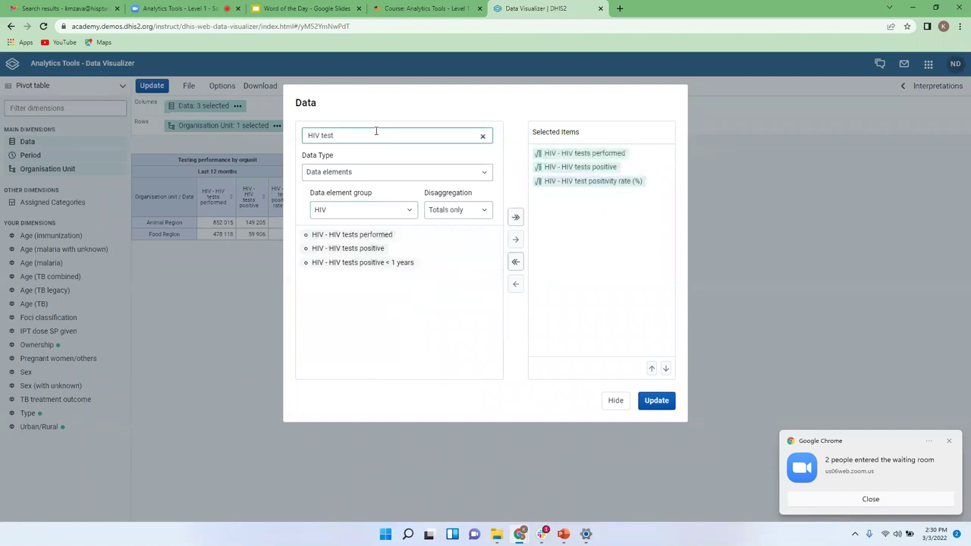
pyautogui.press('BackSpace')
pyautogui.press('BackSpace')
pyautogui.press('BackSpace')
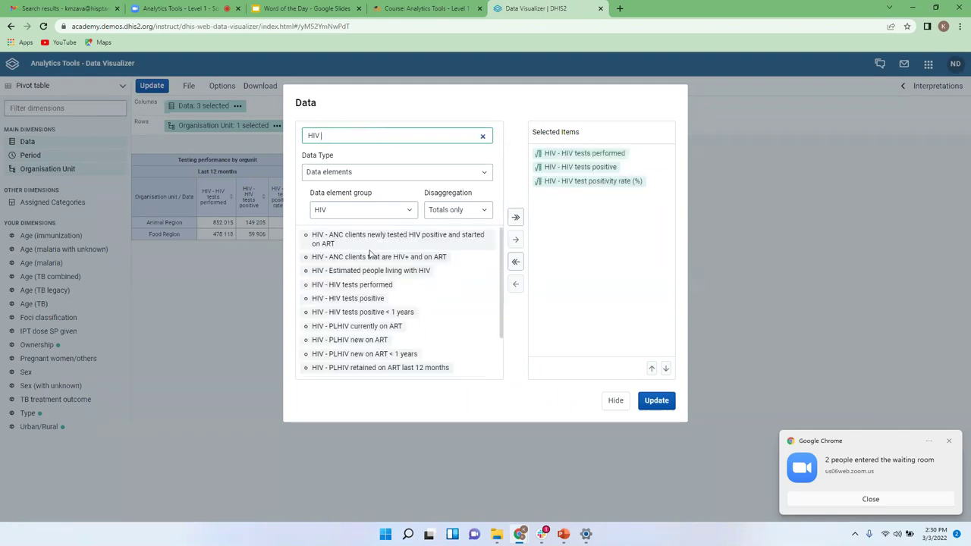
pyautogui.scroll(-2, 361, 323)
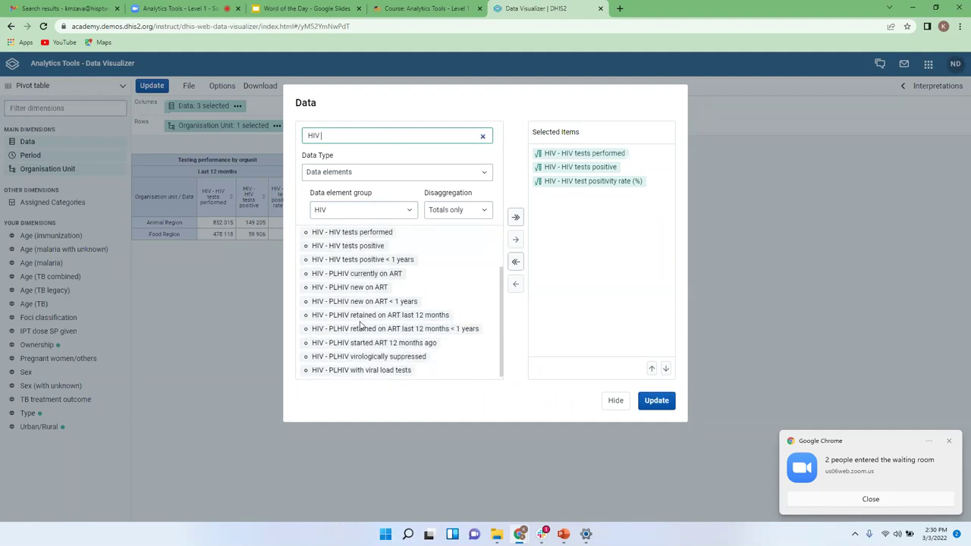
pyautogui.scroll(2, 360, 325)
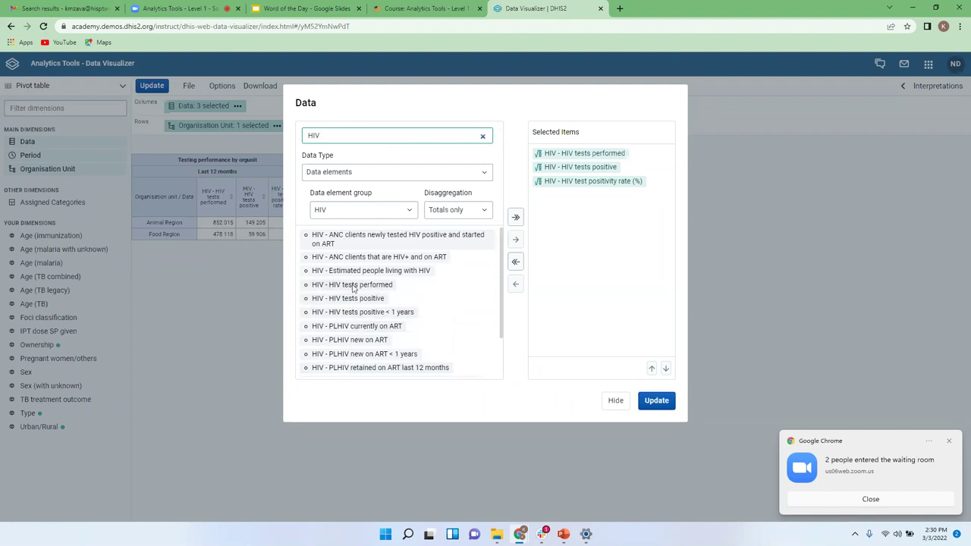
# Step: Add the data elements "HIV - HIV tests performed" and "HIV - HIV tests positive" to the selected items
pyautogui.click(352, 287)
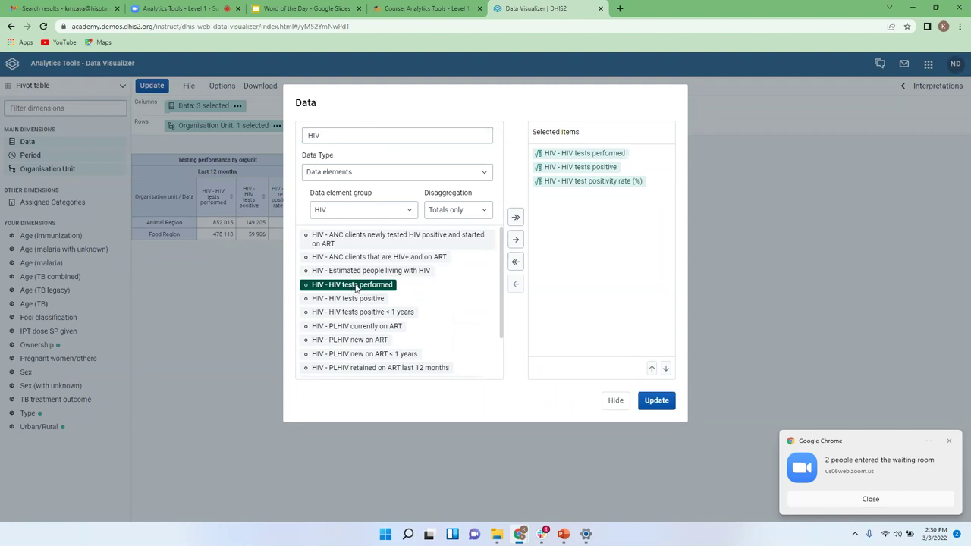
pyautogui.keyDown('ctrl'); pyautogui.click(339, 300); pyautogui.keyUp('ctrl')
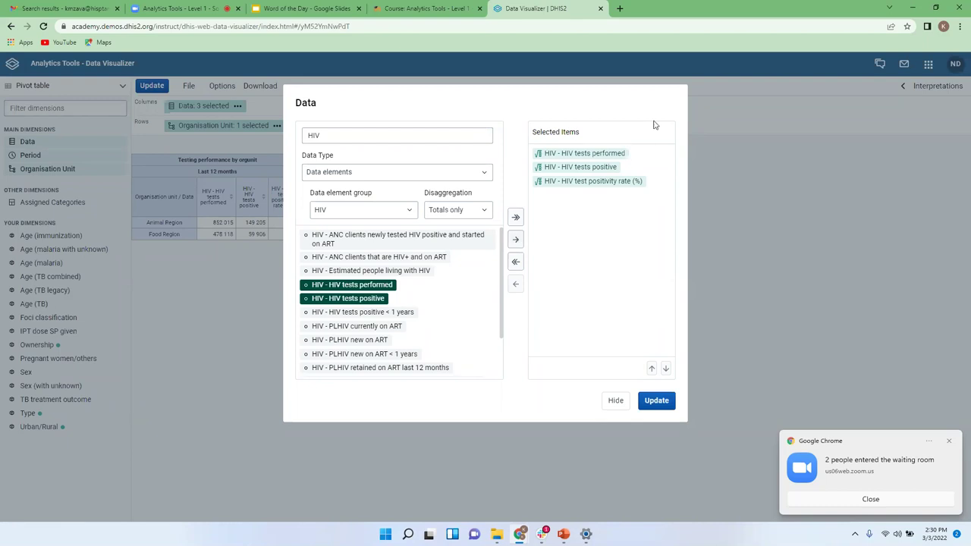
pyautogui.click(516, 241)
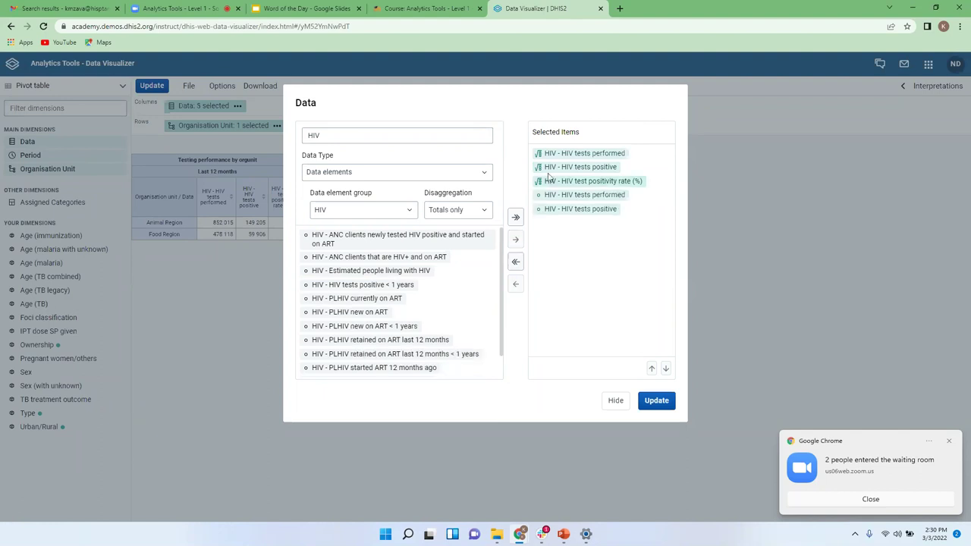
# Step: Remove the indicators for HIV tests performed, HIV tests positive and HIV test positivity rate (%) from the selected items
pyautogui.click(592, 155)
pyautogui.doubleClick(592, 155)
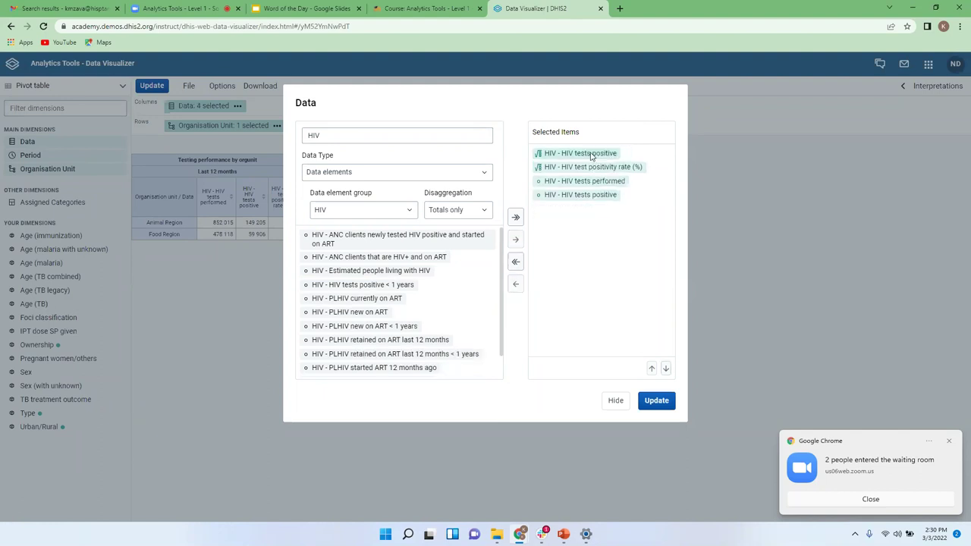
pyautogui.click(592, 154)
pyautogui.doubleClick(591, 155)
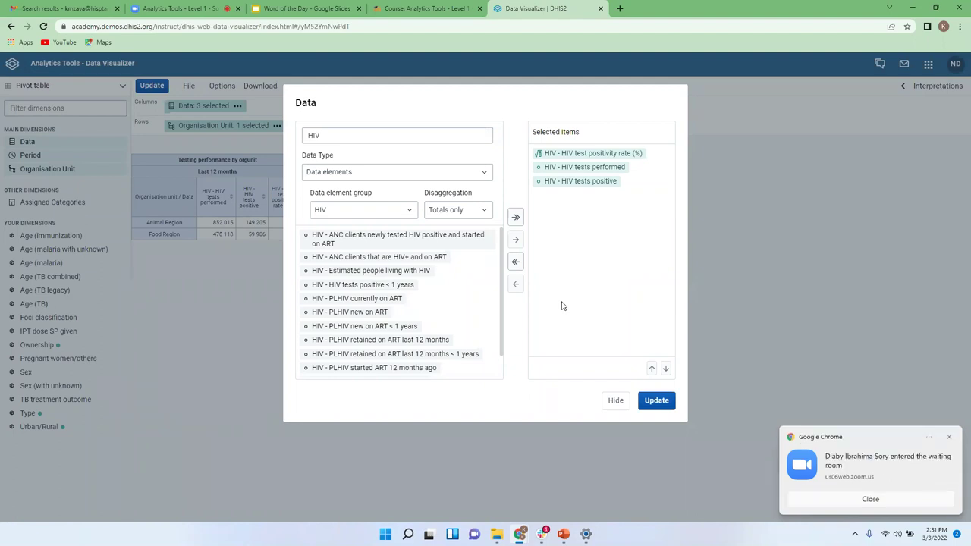
pyautogui.doubleClick(570, 154)
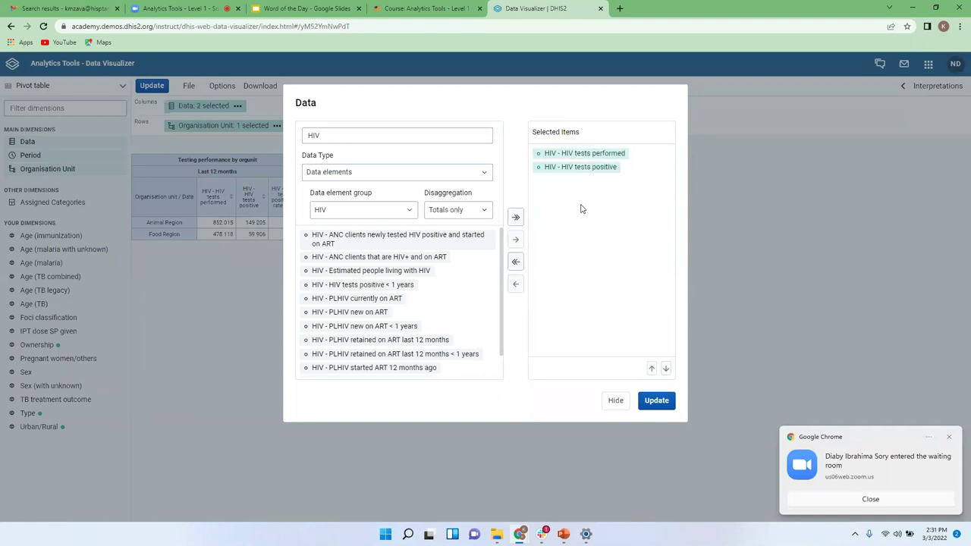
# Step: Switch the data type to Indicators and limit the available items to the HIV indicator group
pyautogui.click(367, 173)
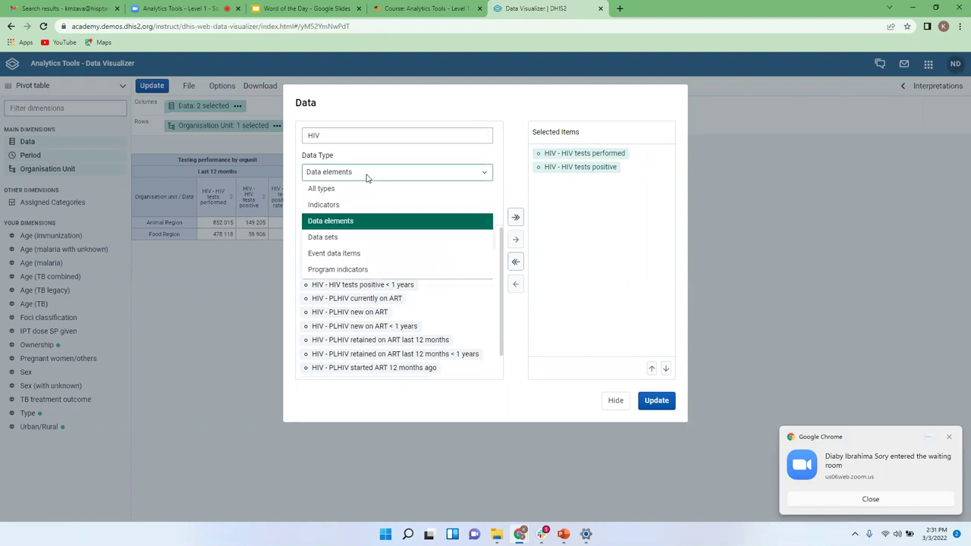
pyautogui.click(325, 206)
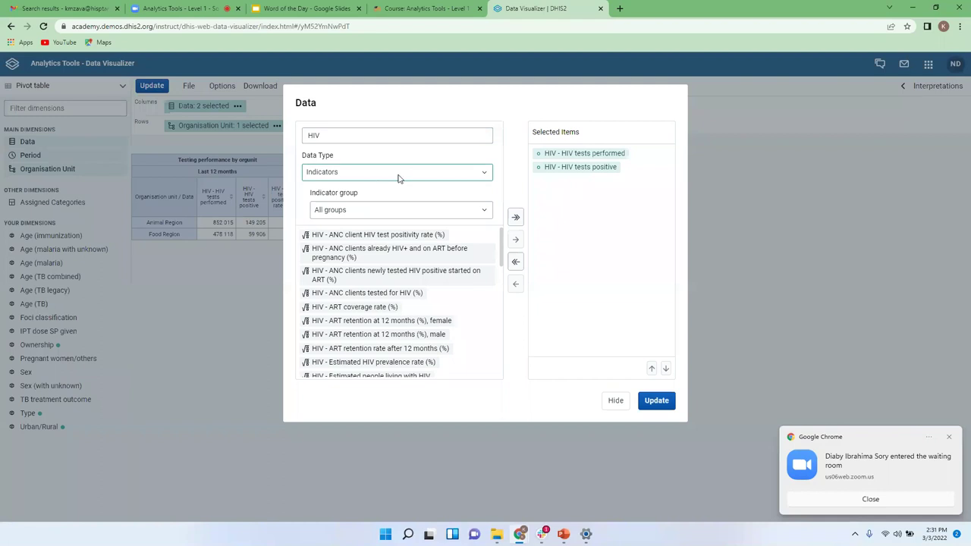
pyautogui.click(369, 210)
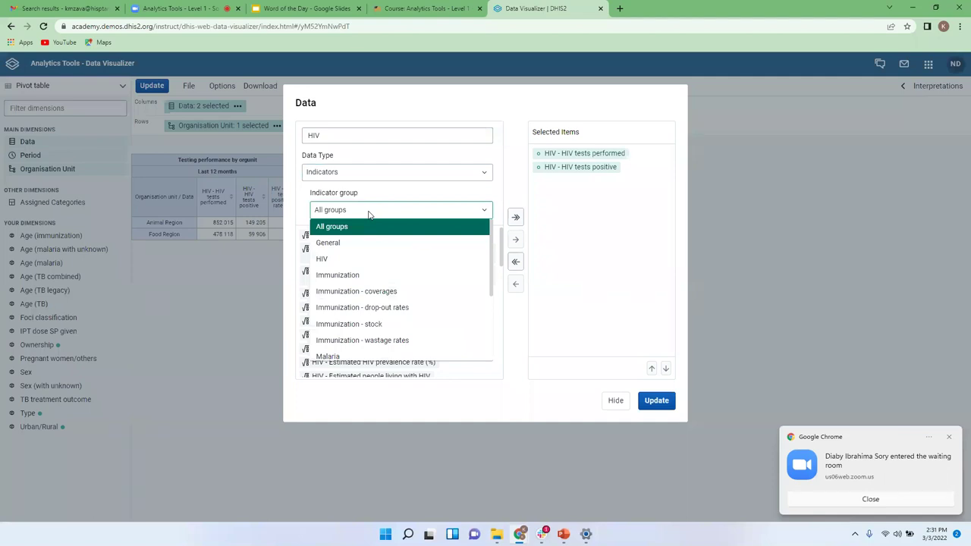
pyautogui.click(345, 260)
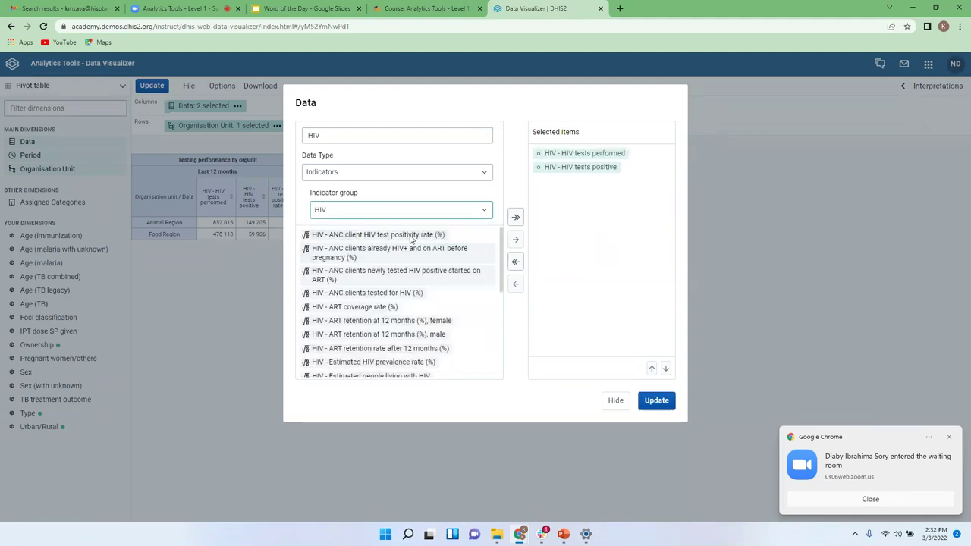
pyautogui.scroll(-1, 347, 283)
pyautogui.scroll(-2, 347, 283)
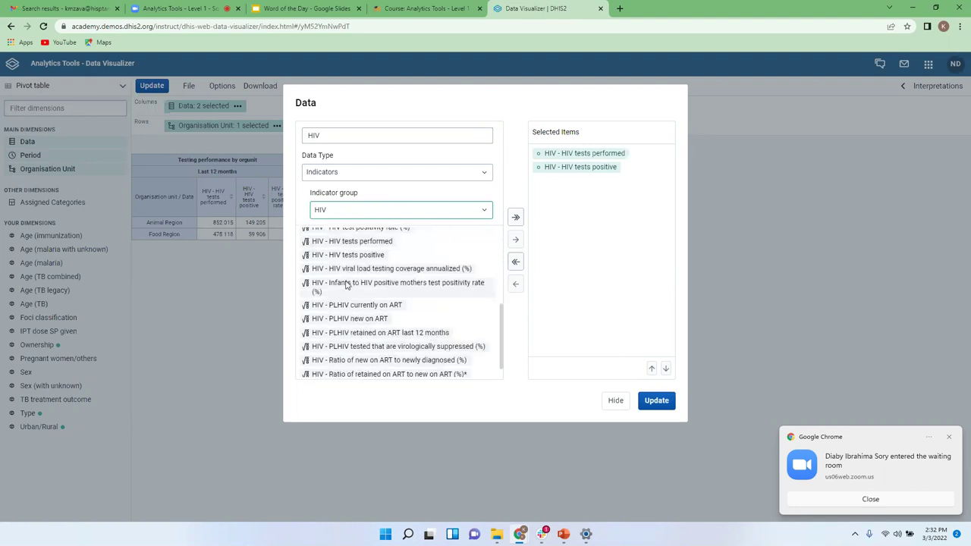
pyautogui.scroll(3, 347, 284)
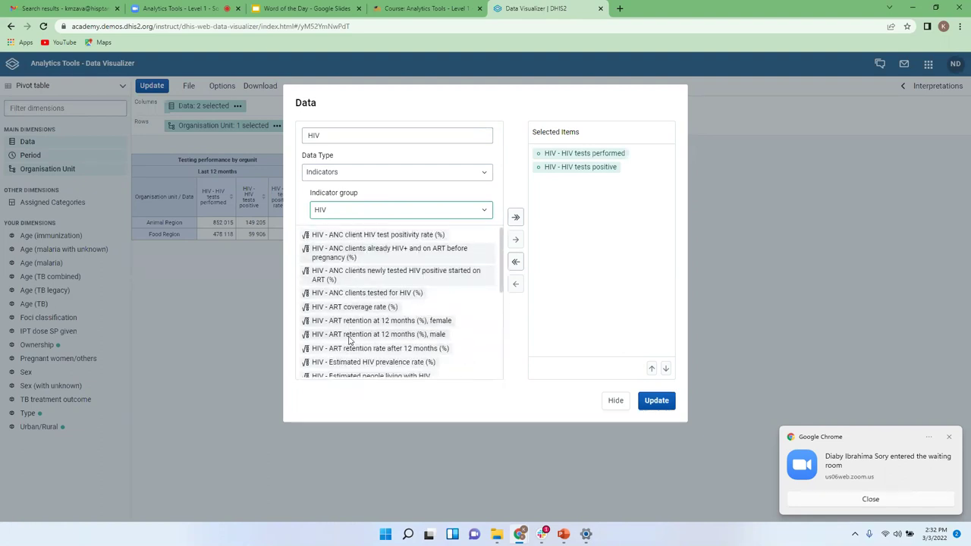
# Step: Narrow the indicator search to "HIV test" and add "HIV - HIV test positivity rate (%)" to the selected items
pyautogui.click(338, 135)
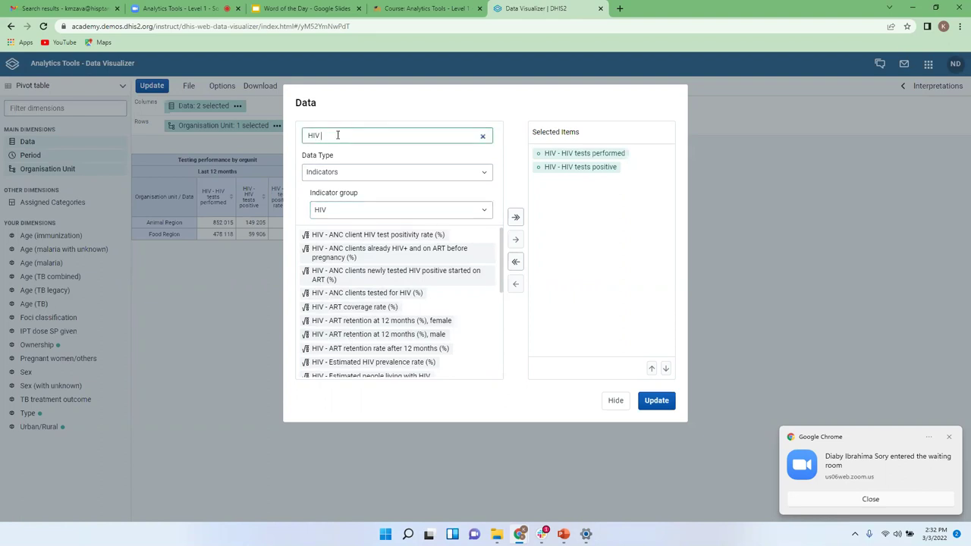
pyautogui.write('test')
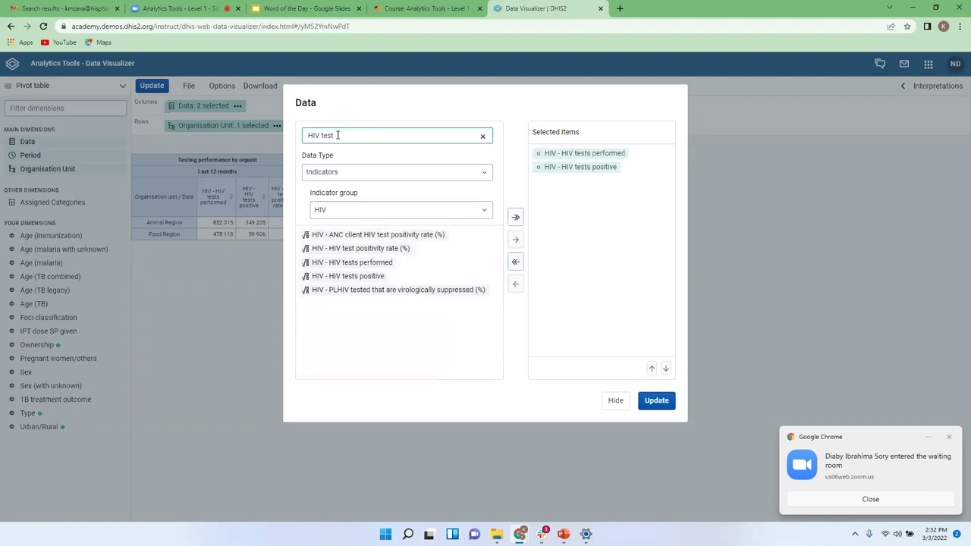
pyautogui.click(357, 249)
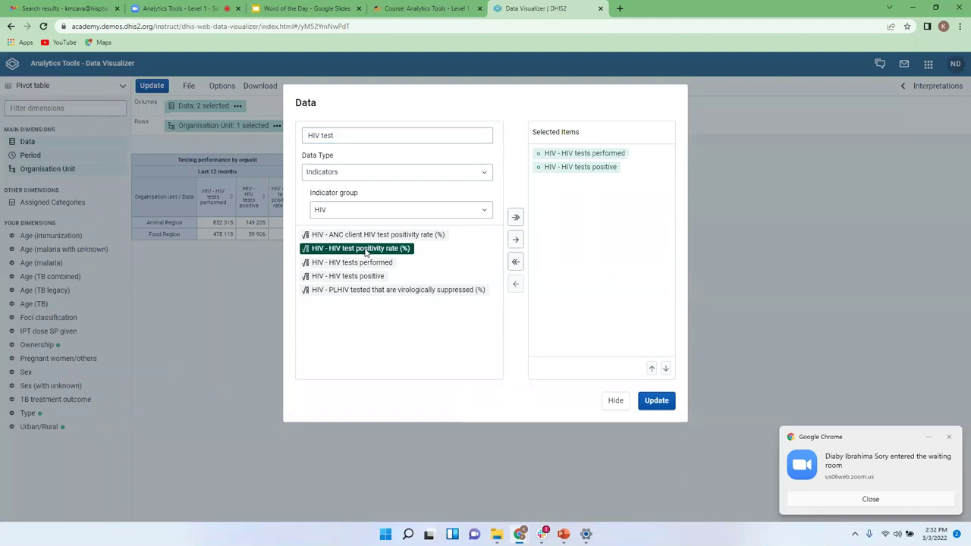
pyautogui.click(515, 239)
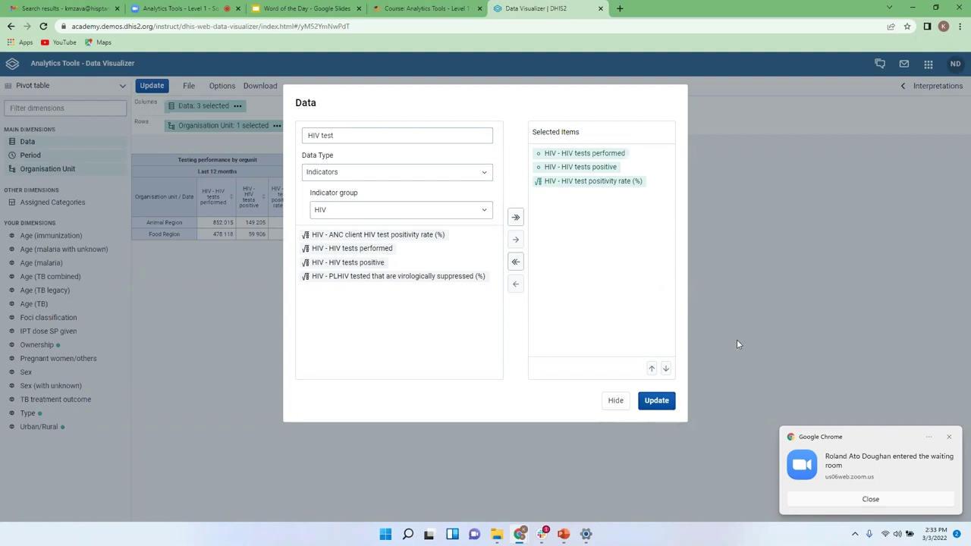
# Step: Close the data selection and review the current period and organisation unit selections without changing them
pyautogui.click(614, 402)
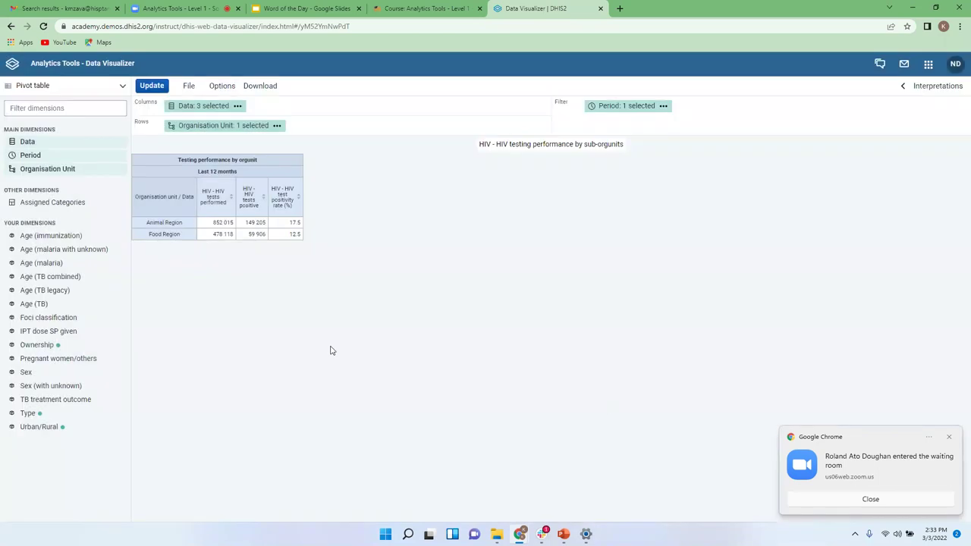
pyautogui.click(32, 157)
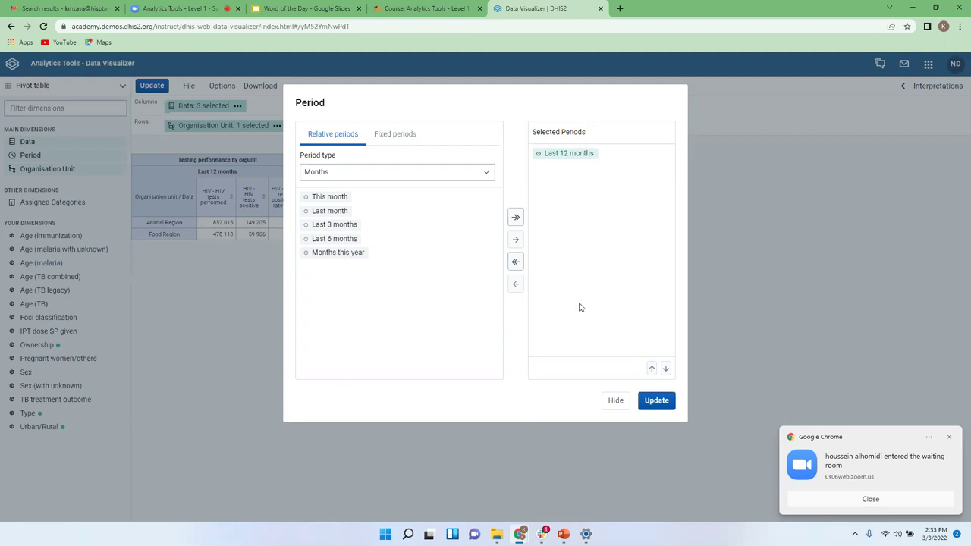
pyautogui.click(616, 401)
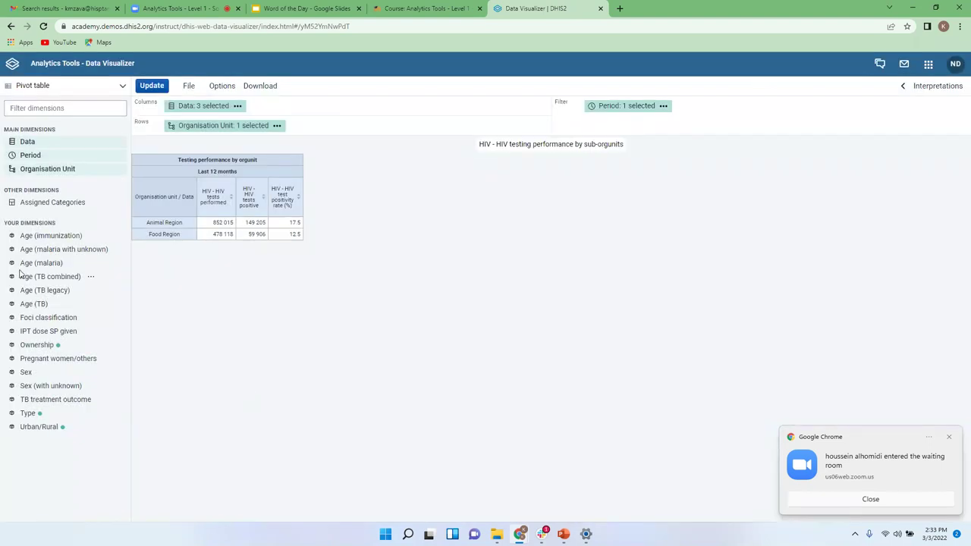
pyautogui.click(40, 171)
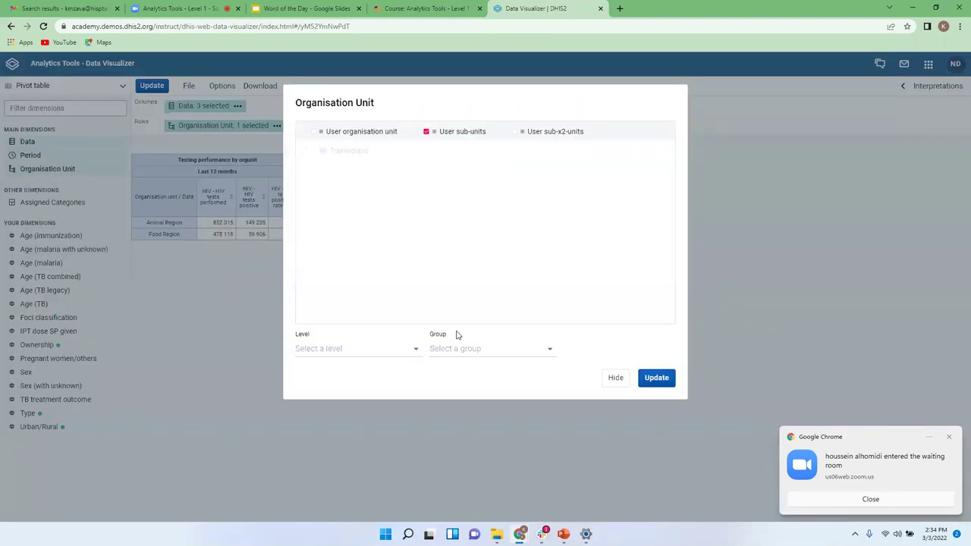
pyautogui.click(613, 379)
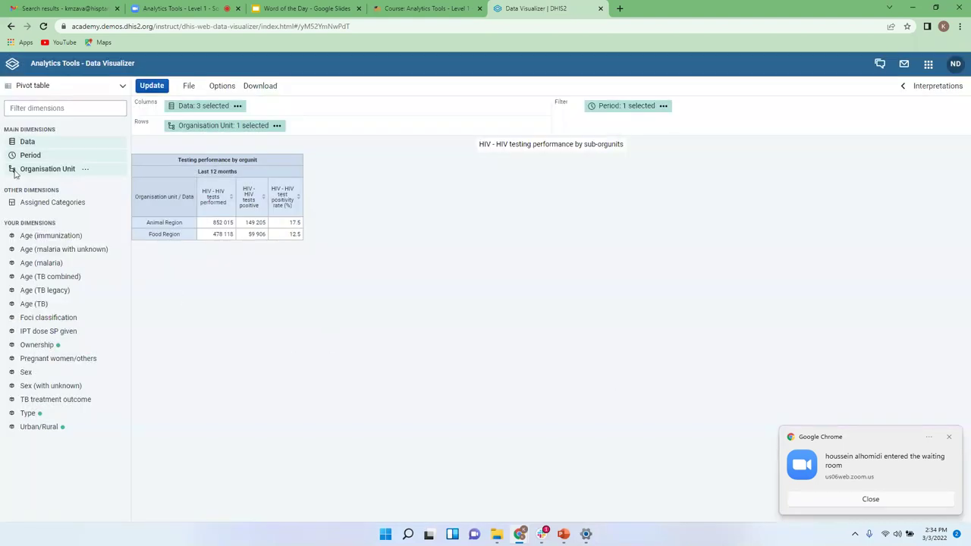
# Step: Examine the available fixed period types and relative period types for the pivot table, keeping the existing period selection
pyautogui.click(32, 156)
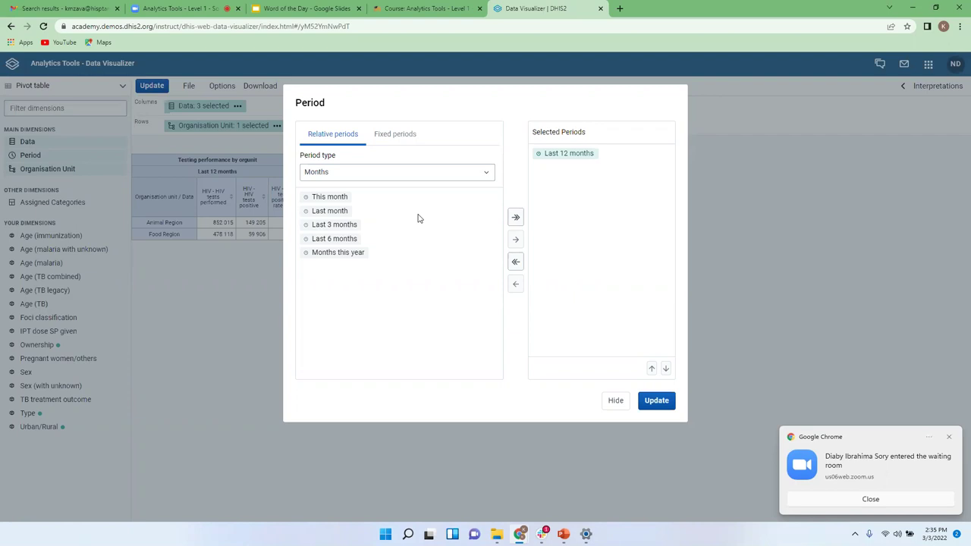
pyautogui.click(393, 140)
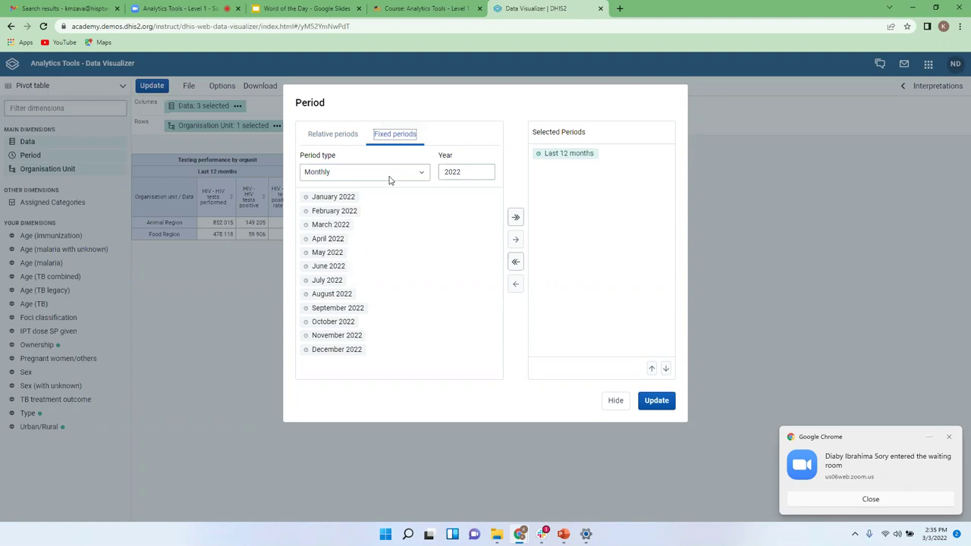
pyautogui.click(390, 179)
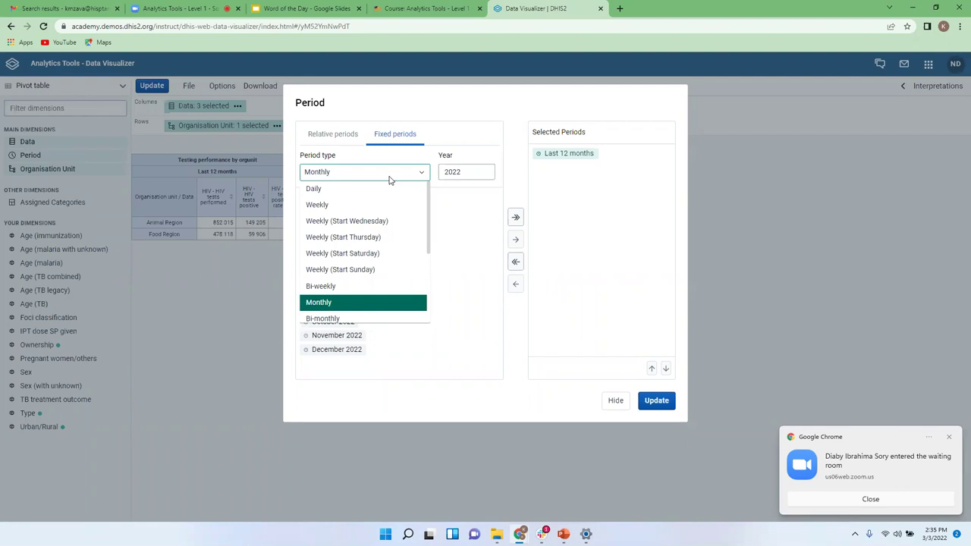
pyautogui.scroll(-3, 358, 241)
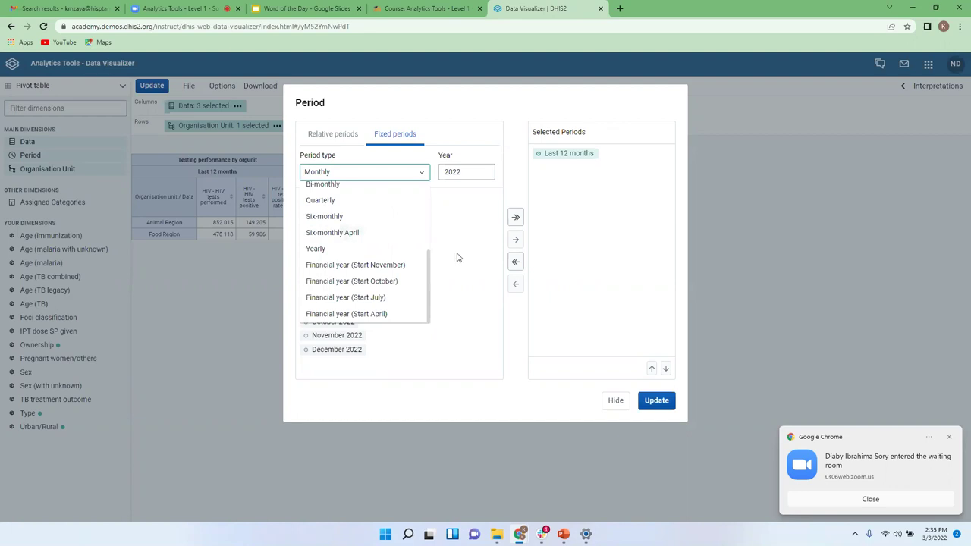
pyautogui.scroll(3, 368, 248)
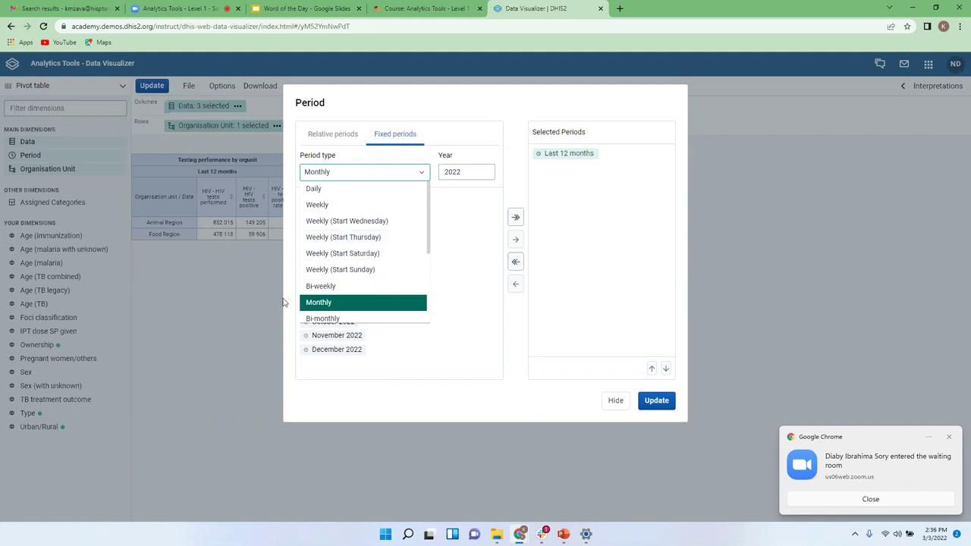
pyautogui.click(461, 226)
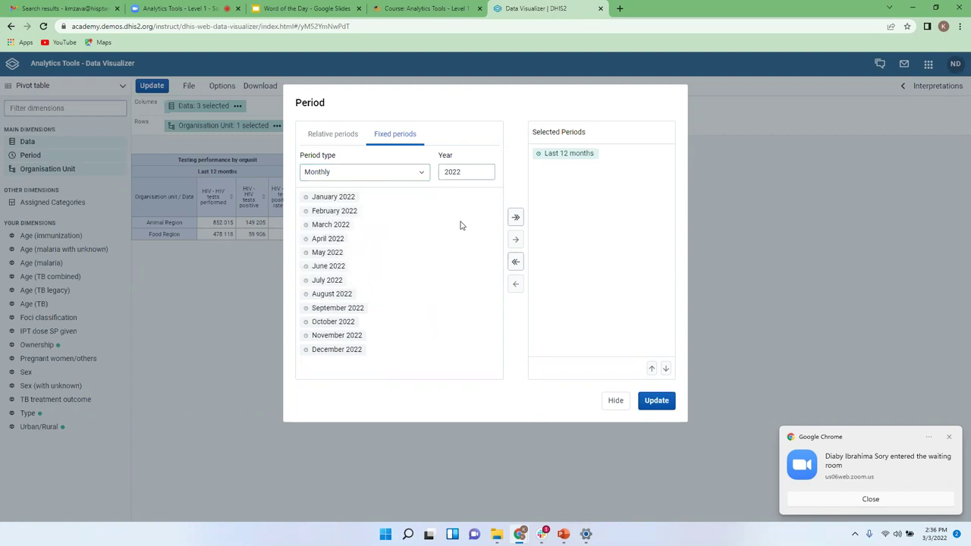
pyautogui.click(330, 137)
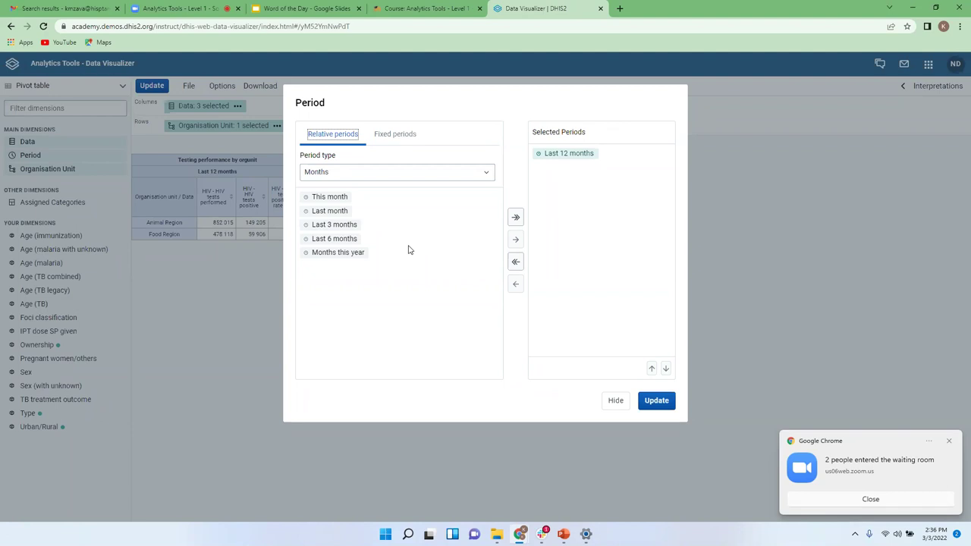
pyautogui.click(351, 176)
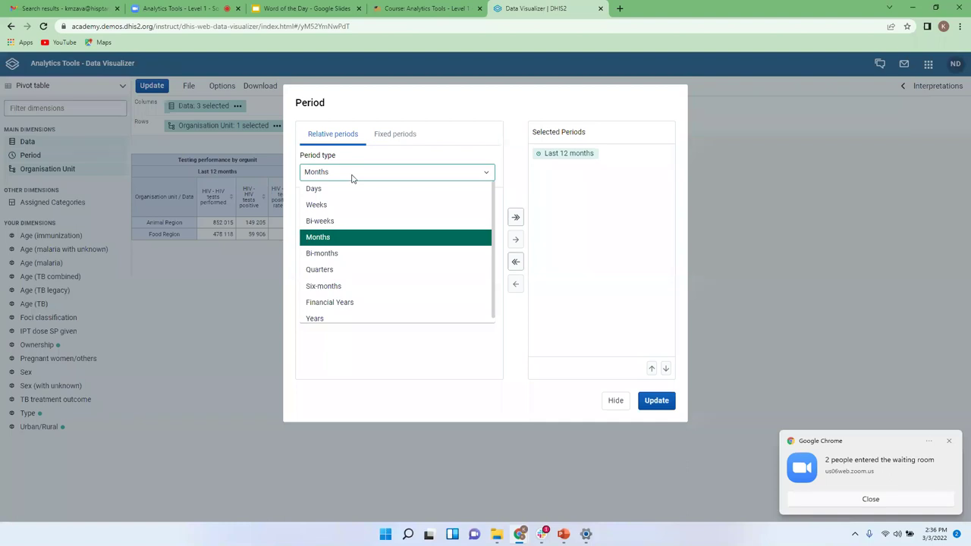
pyautogui.click(245, 331)
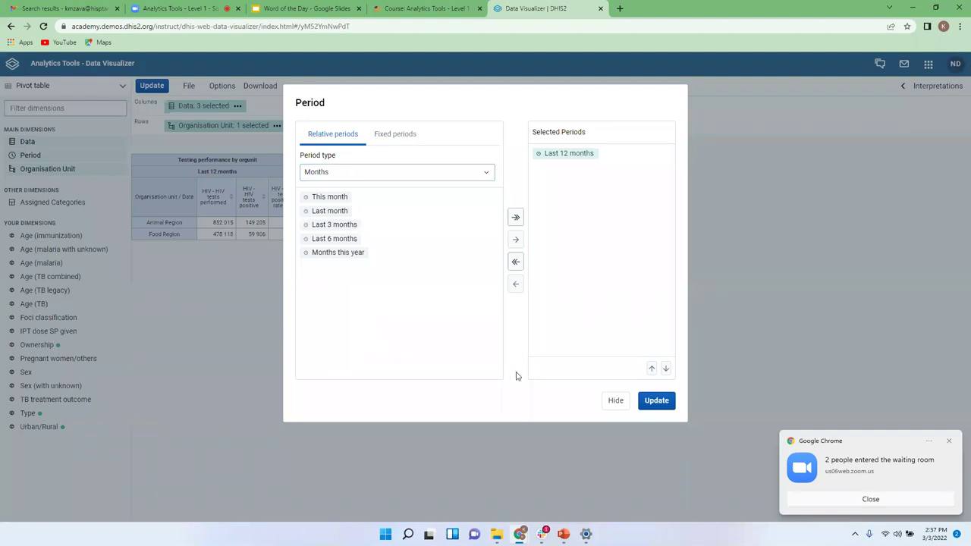
pyautogui.click(614, 402)
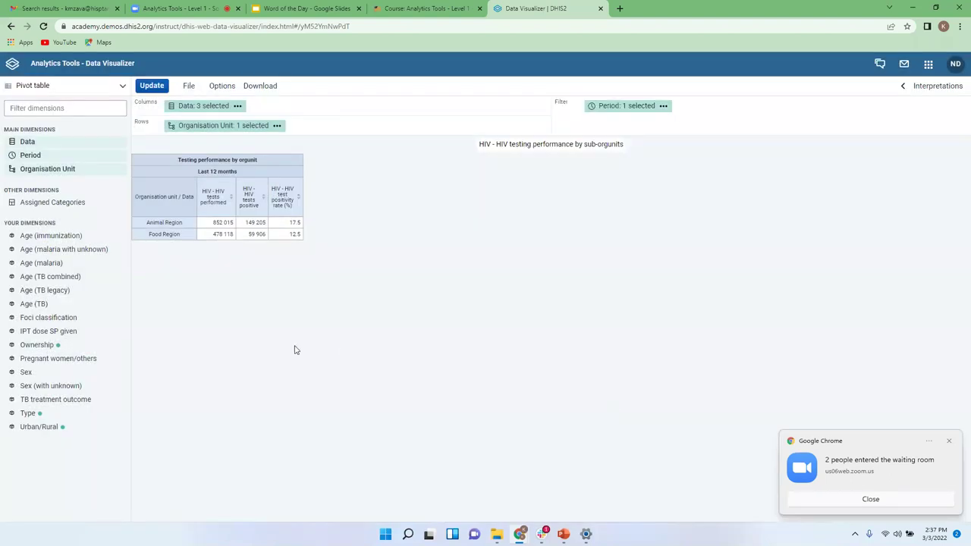
# Step: Review the organisation unit selection and update the pivot table with the current selections
pyautogui.click(47, 169)
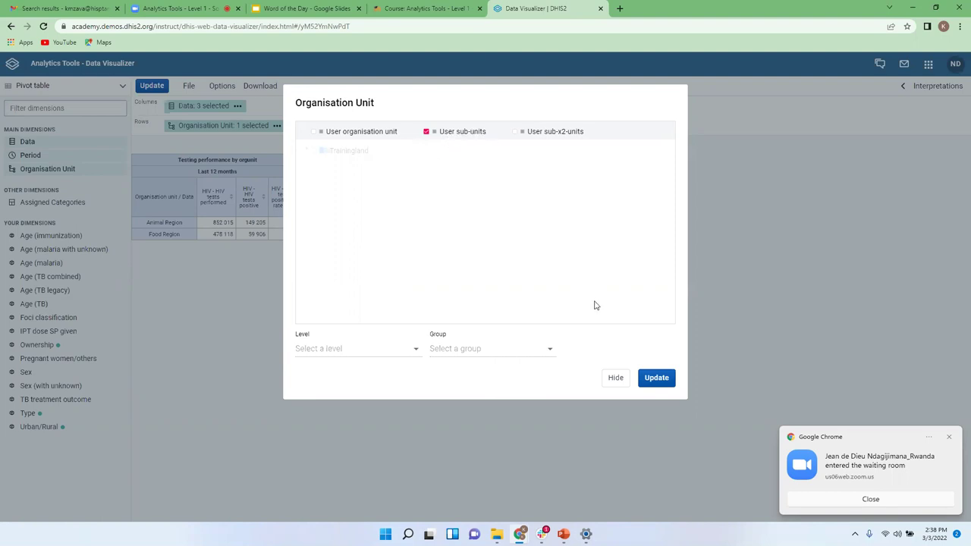
pyautogui.click(615, 378)
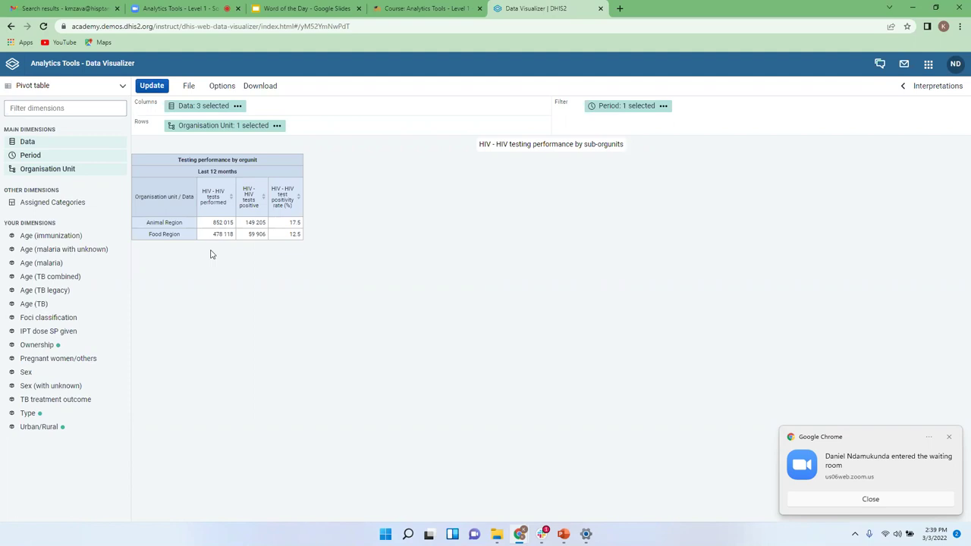
pyautogui.click(32, 167)
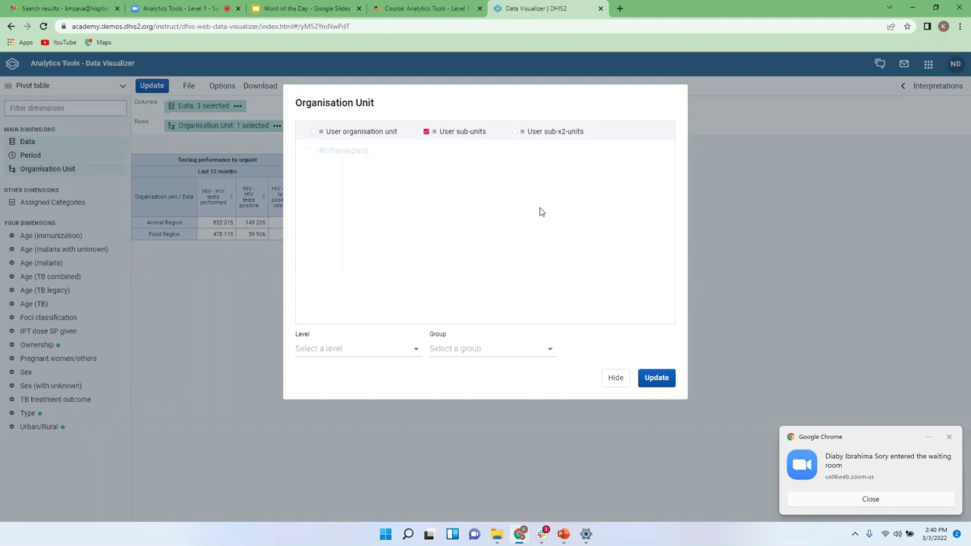
pyautogui.click(657, 378)
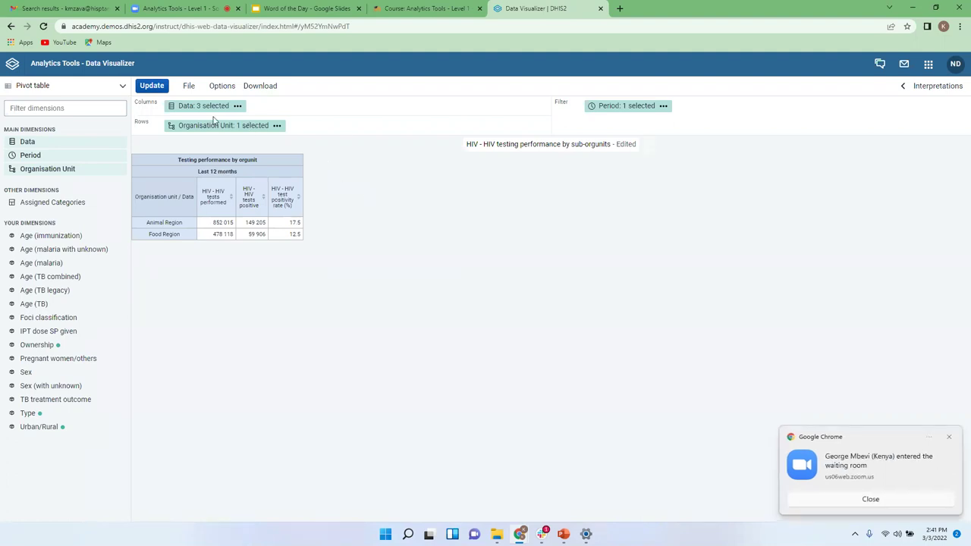
# Step: Try a layout with Period in the columns and Data as the filter, and update the pivot table
pyautogui.moveTo(211, 114)
pyautogui.moveTo(618, 110)
pyautogui.moveTo(618, 110); pyautogui.dragTo(591, 118)
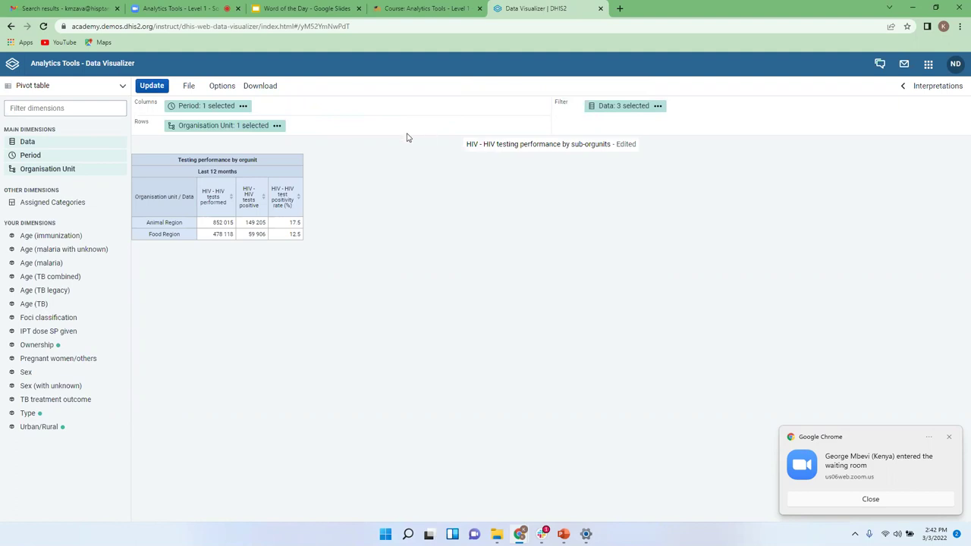
pyautogui.click(151, 87)
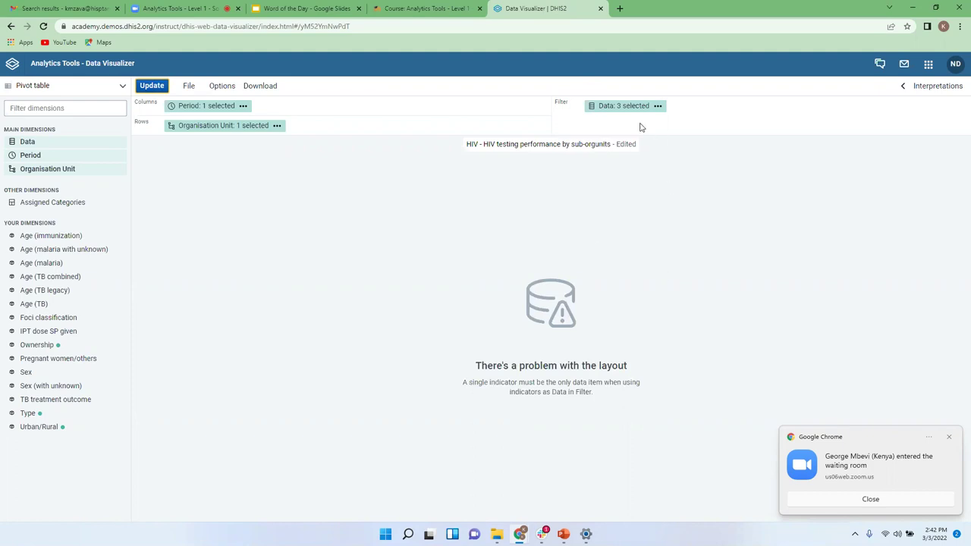
# Step: Move Data back to the columns and Period back to the filter
pyautogui.moveTo(632, 111)
pyautogui.moveTo(632, 111); pyautogui.dragTo(310, 110)
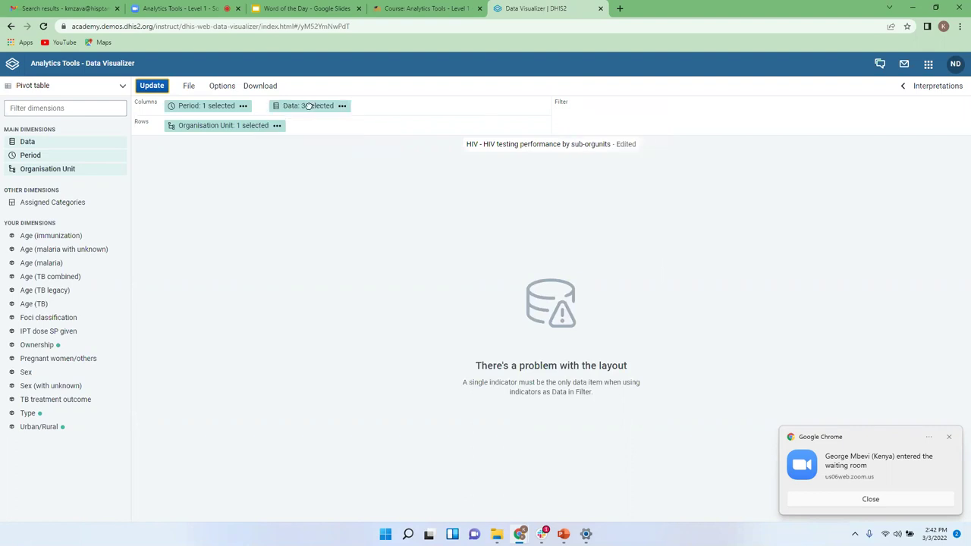
pyautogui.moveTo(180, 112); pyautogui.dragTo(607, 113)
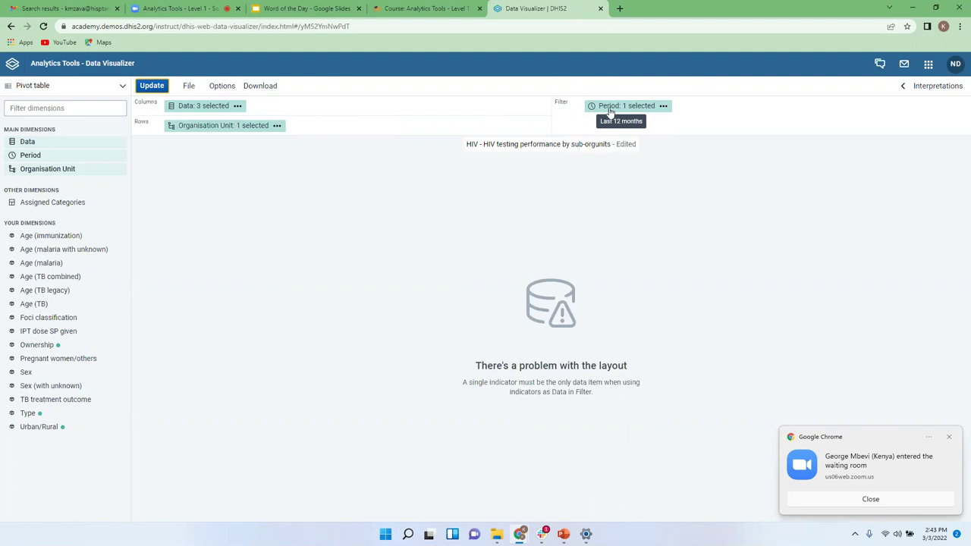
# Step: Preview the updated pivot table with Period beside Data in the columns, and return Period to the filter
pyautogui.moveTo(614, 110); pyautogui.dragTo(324, 105)
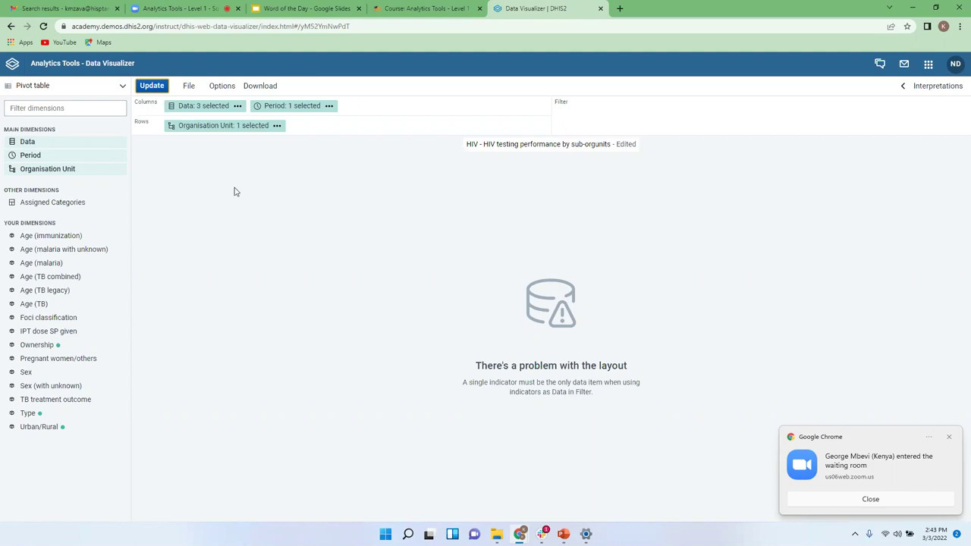
pyautogui.click(154, 87)
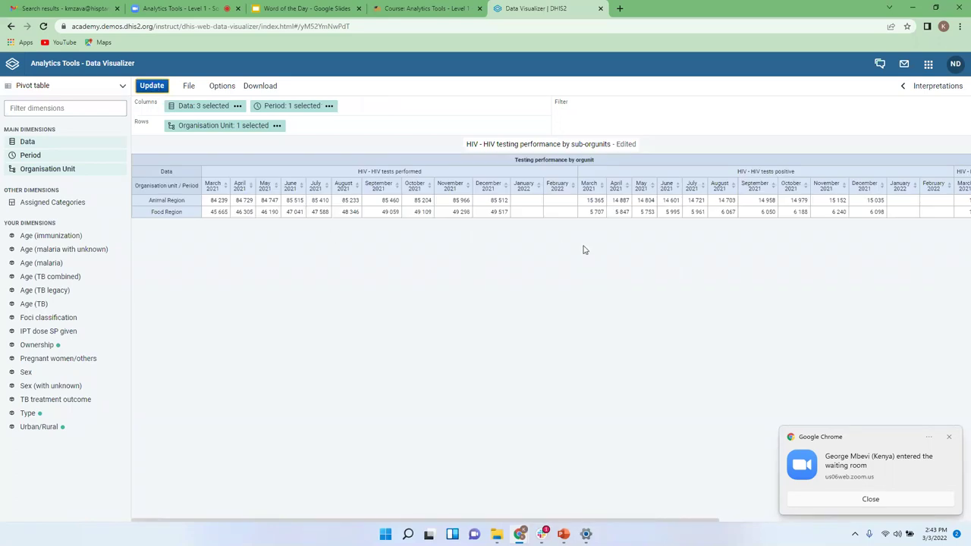
pyautogui.hscroll(5, 584, 250)
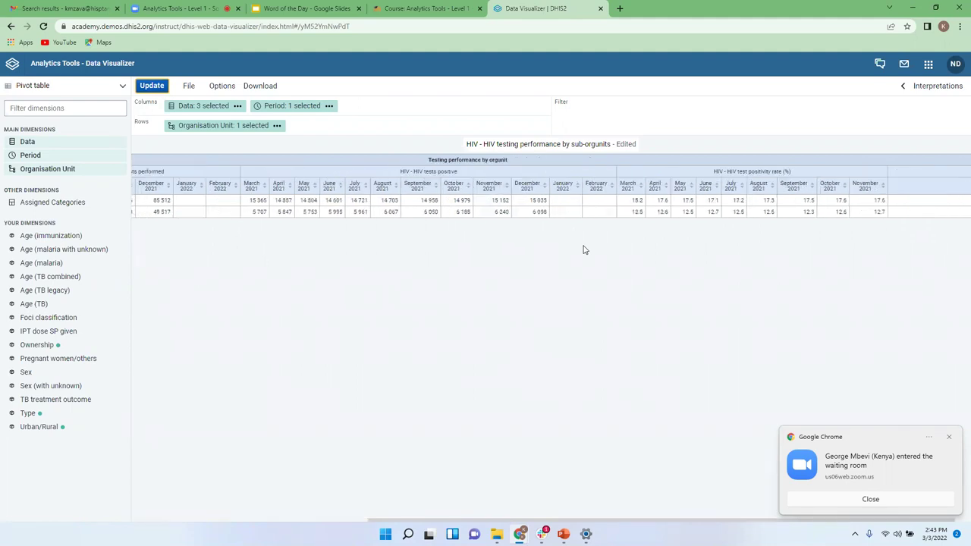
pyautogui.hscroll(-5, 584, 250)
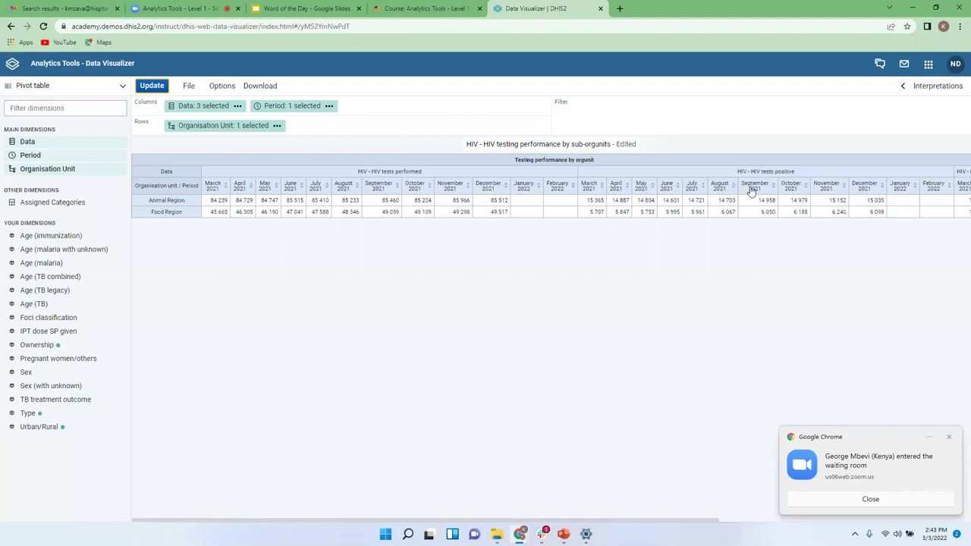
pyautogui.hscroll(3, 752, 190)
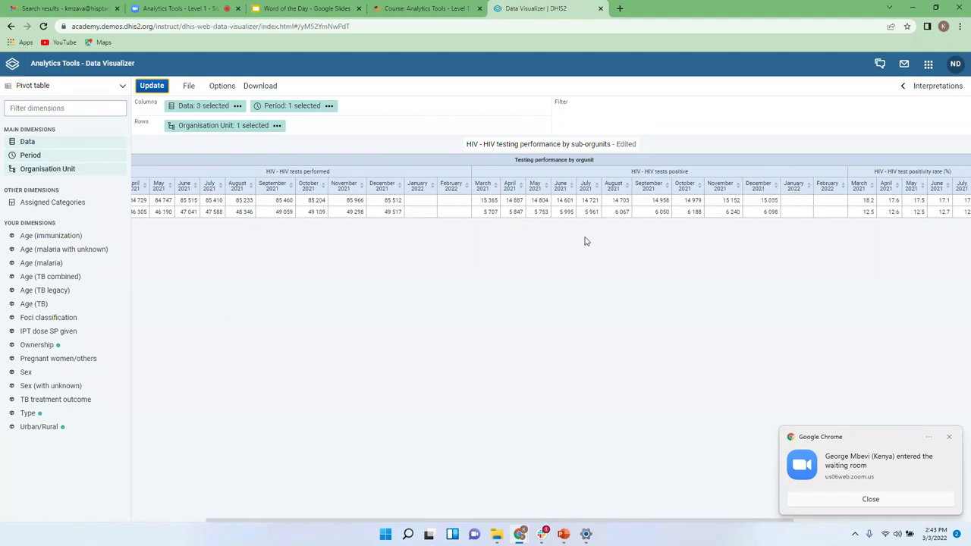
pyautogui.hscroll(5, 800, 212)
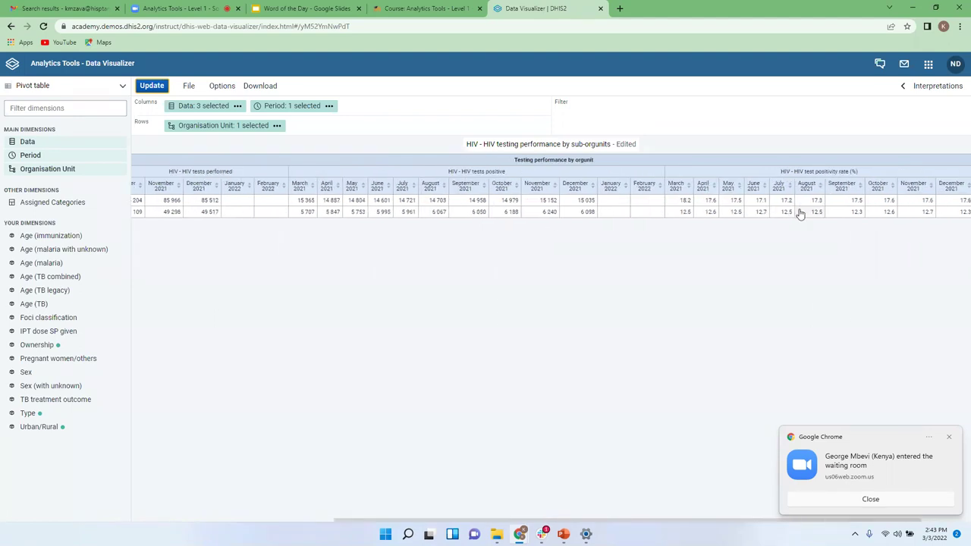
pyautogui.hscroll(-6, 544, 310)
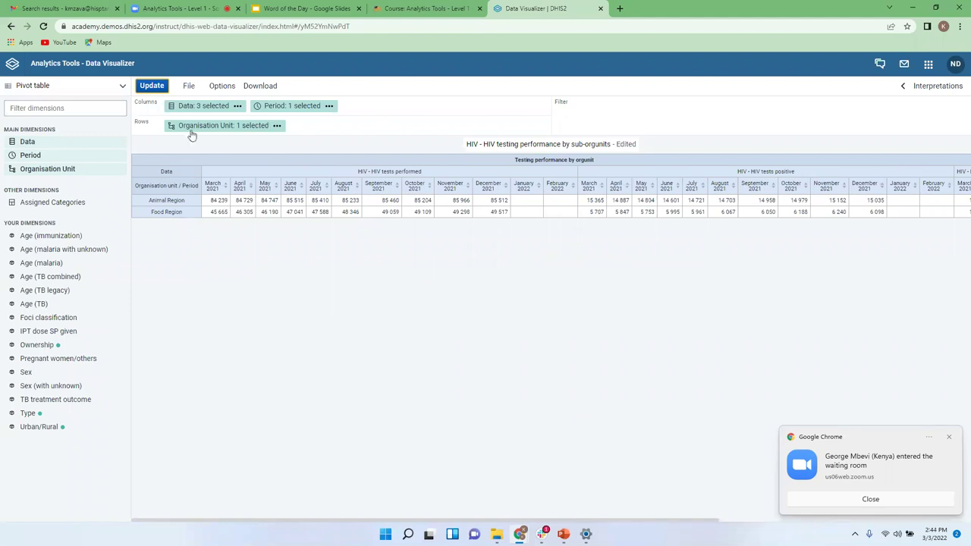
pyautogui.moveTo(286, 108); pyautogui.dragTo(657, 110)
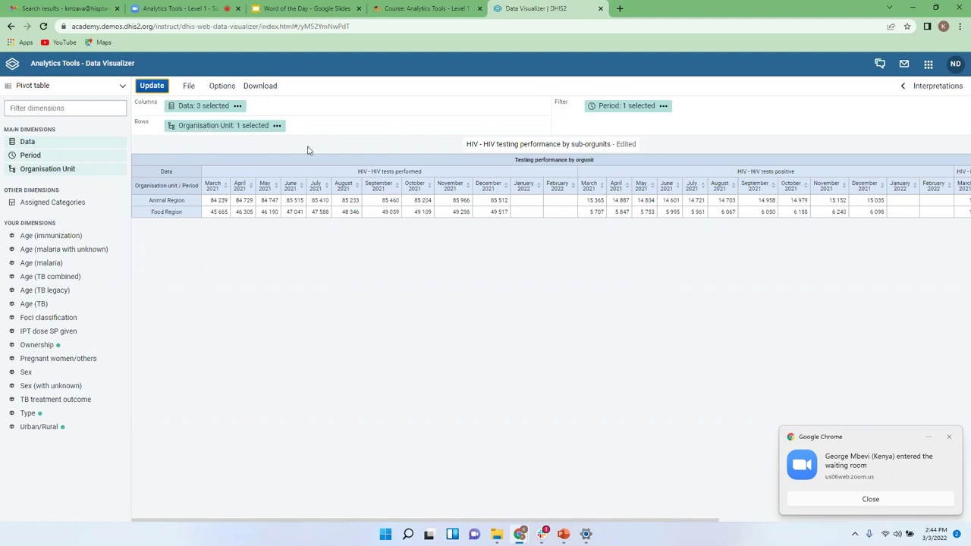
# Step: Clear the User sub-units option in the organisation unit selection
pyautogui.click(211, 128)
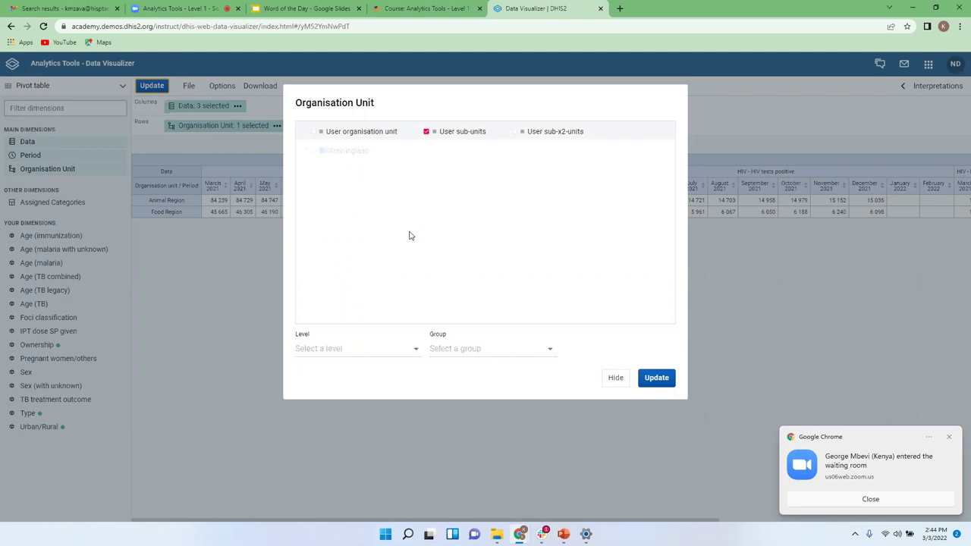
pyautogui.click(427, 133)
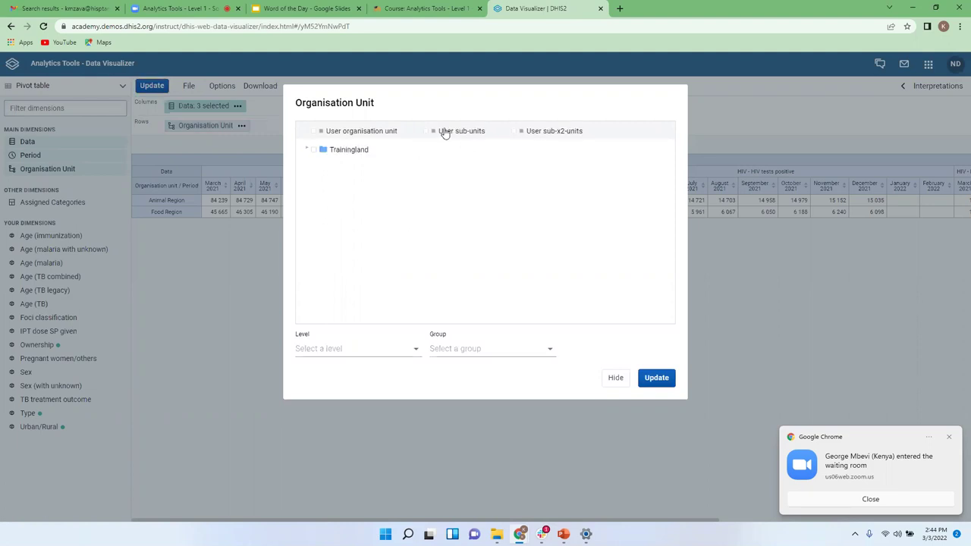
pyautogui.click(426, 132)
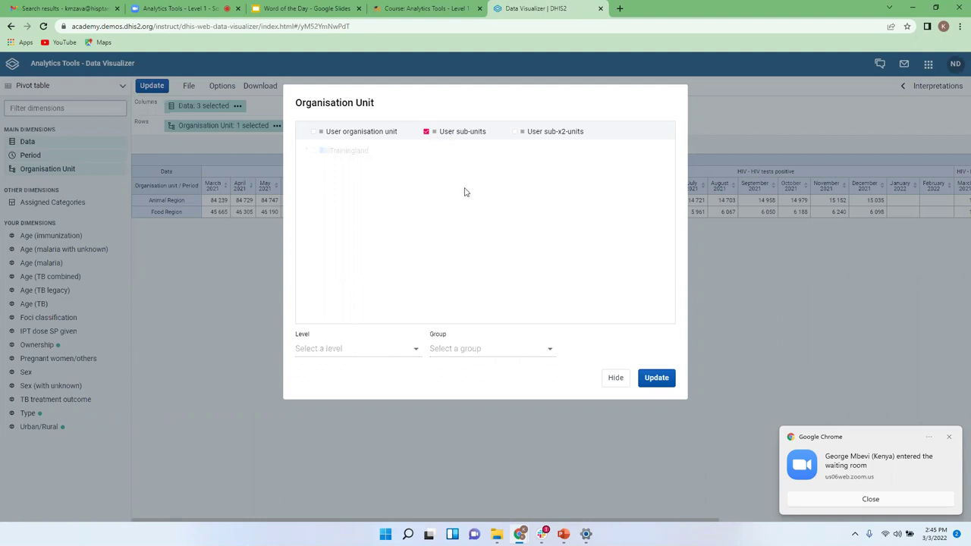
pyautogui.click(427, 133)
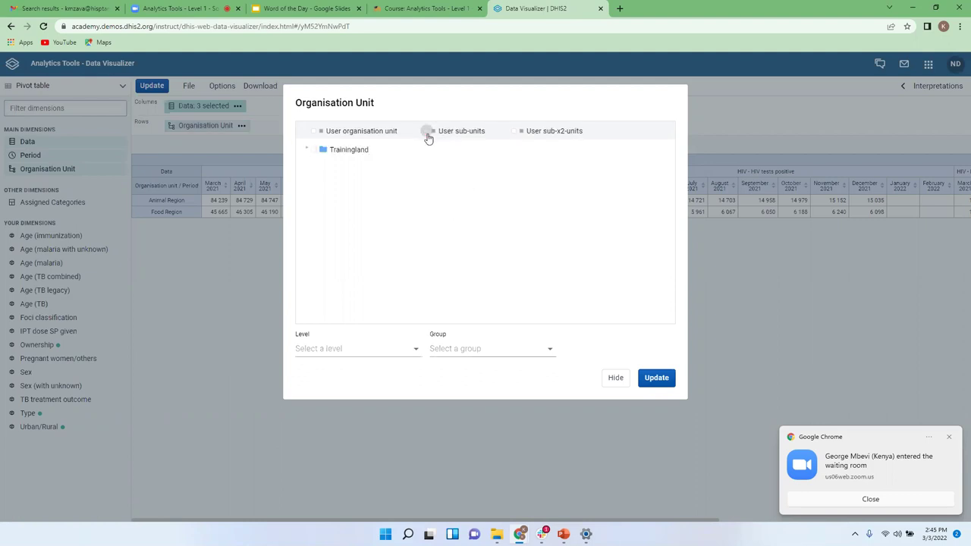
# Step: Expand Trainingland and Animal Region in the organisation unit tree and select Animal Region
pyautogui.click(307, 150)
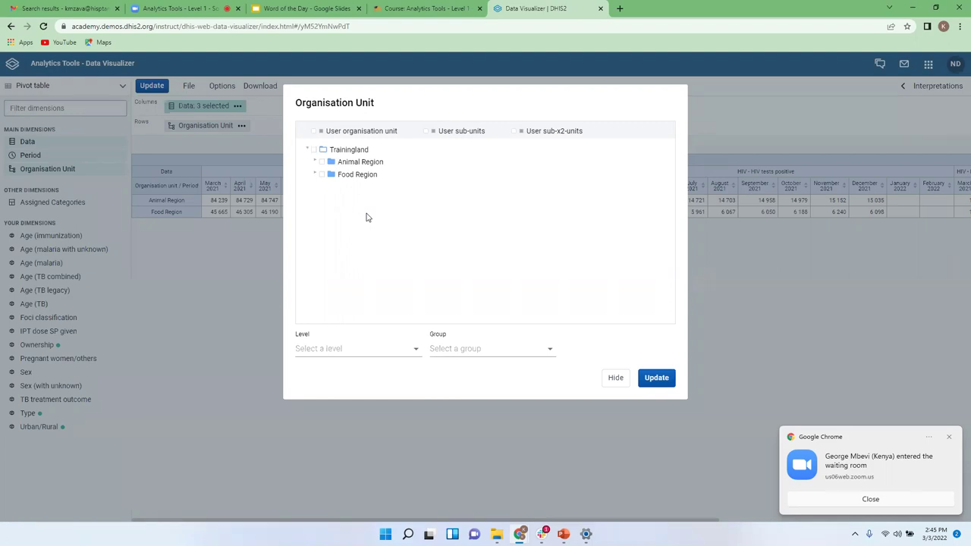
pyautogui.click(315, 162)
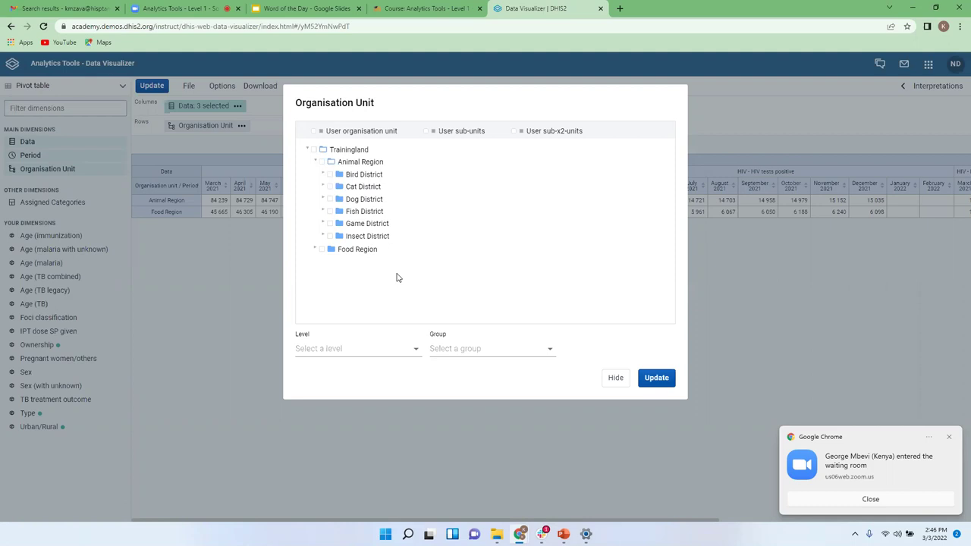
pyautogui.click(345, 164)
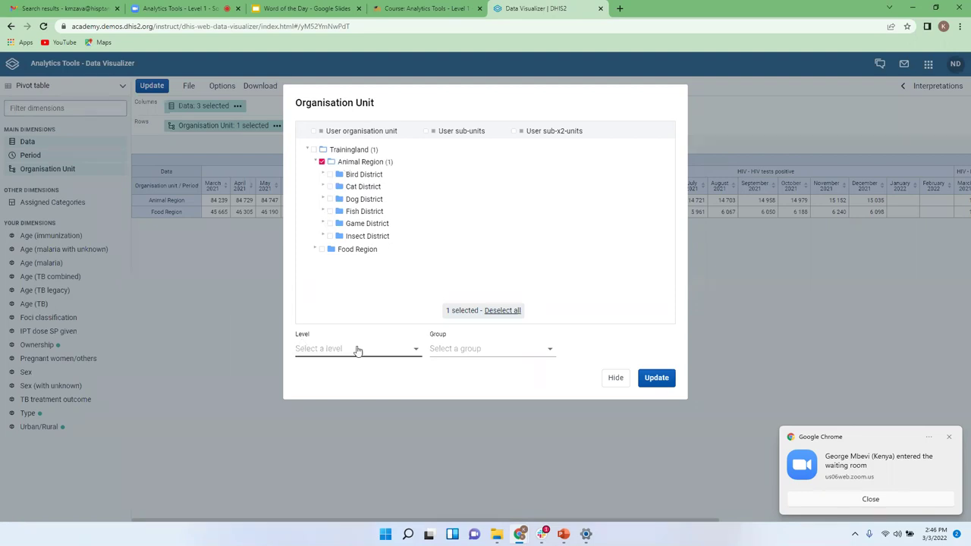
# Step: Set the organisation unit level to District and update the pivot table with the new selection
pyautogui.click(309, 351)
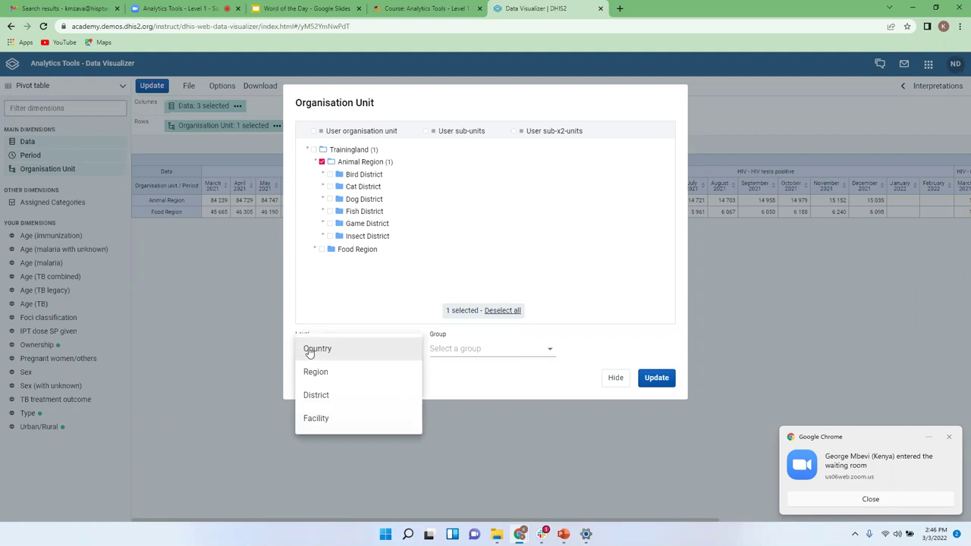
pyautogui.click(316, 398)
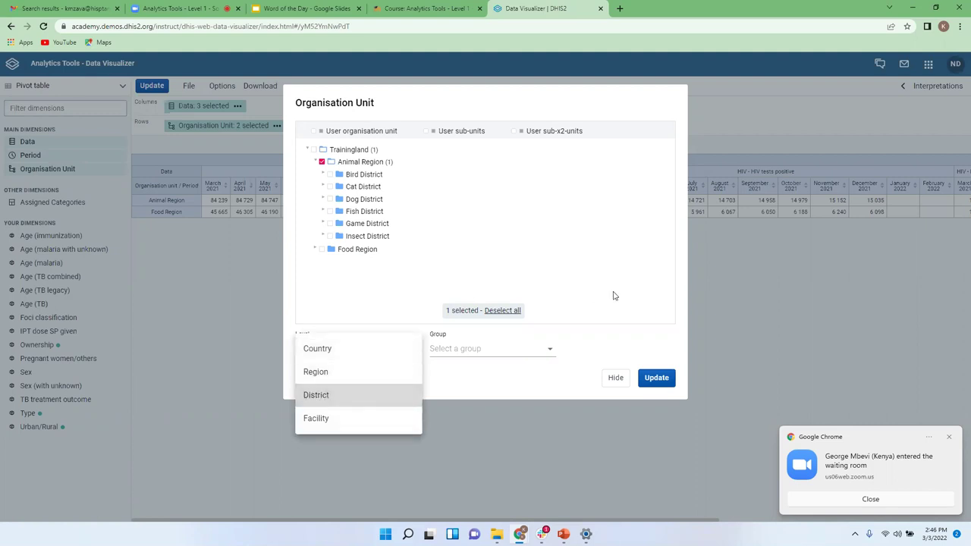
pyautogui.click(641, 315)
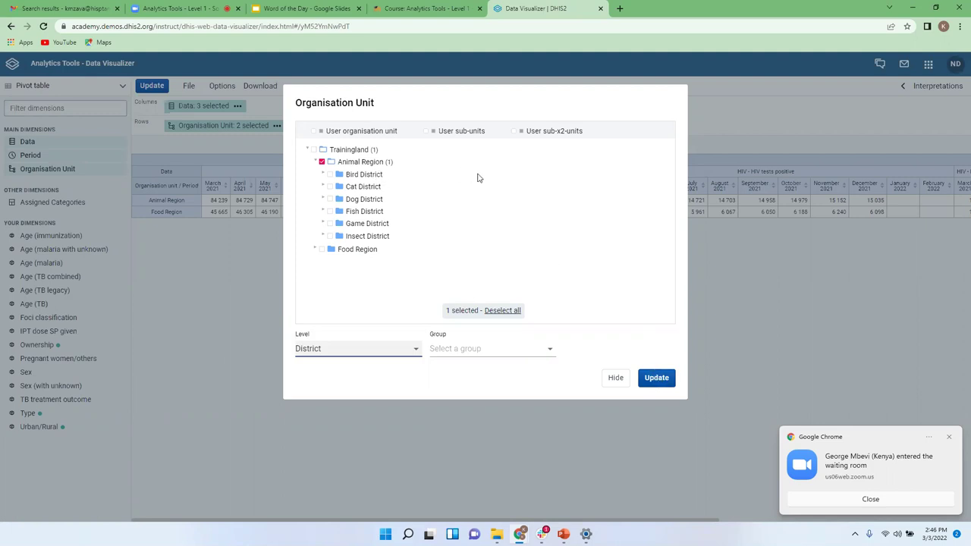
pyautogui.click(657, 377)
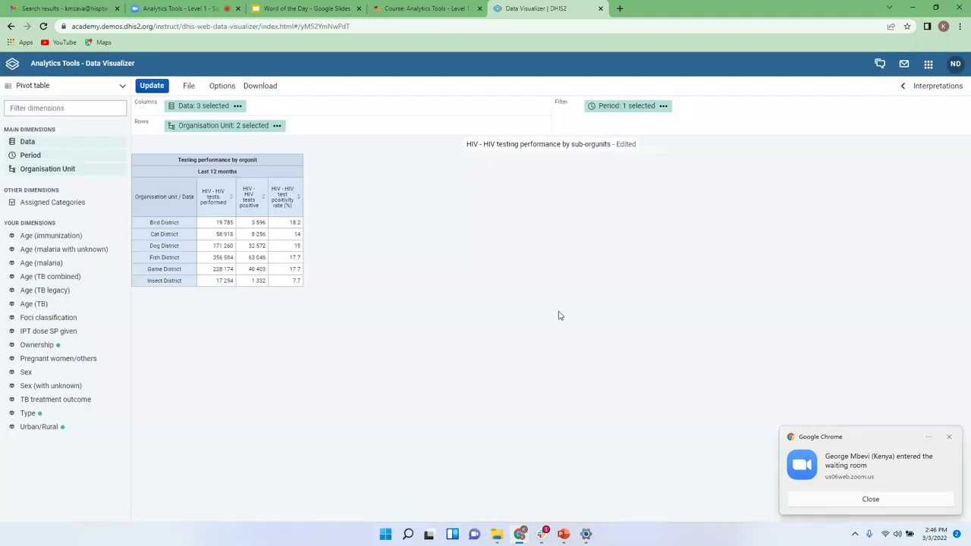